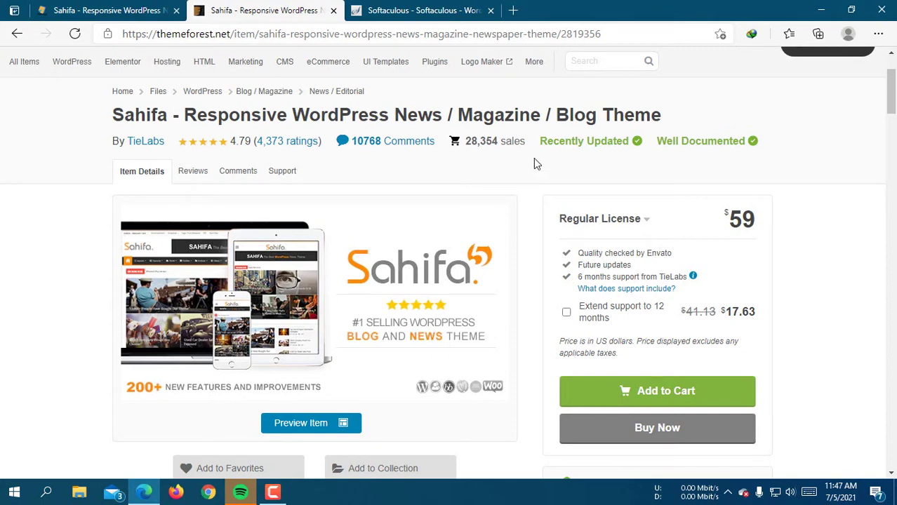
pyautogui.moveTo(114, 114); pyautogui.dragTo(663, 116)
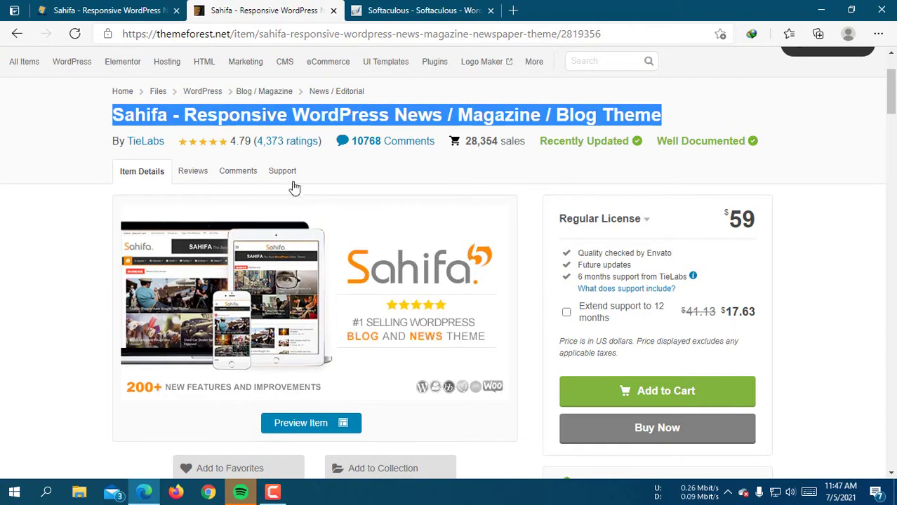
pyautogui.click(118, 8)
pyautogui.click(273, 9)
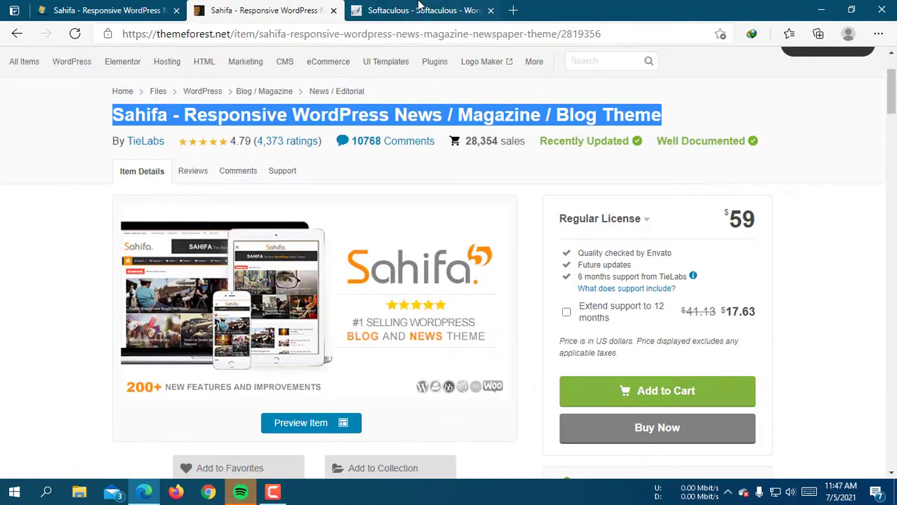
pyautogui.click(419, 8)
pyautogui.scroll(-7, 481, 230)
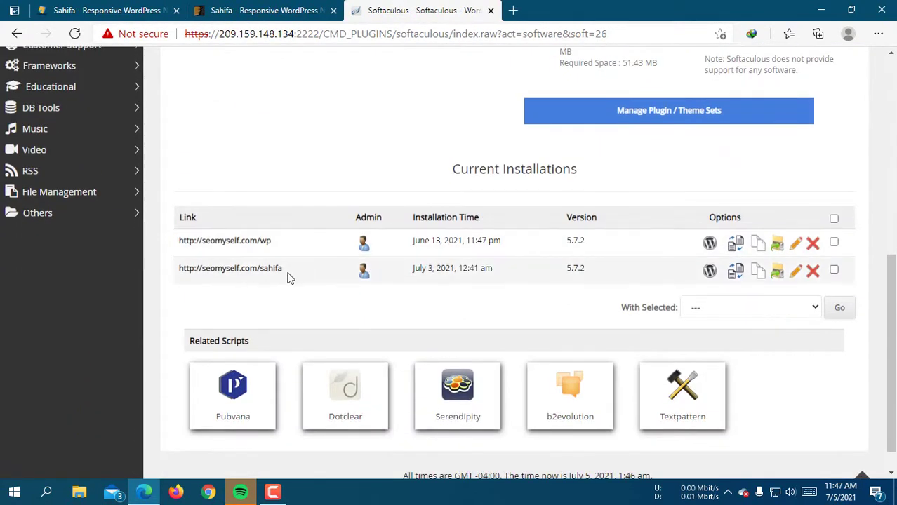
pyautogui.moveTo(238, 267); pyautogui.dragTo(178, 268)
pyautogui.rightClick(200, 274)
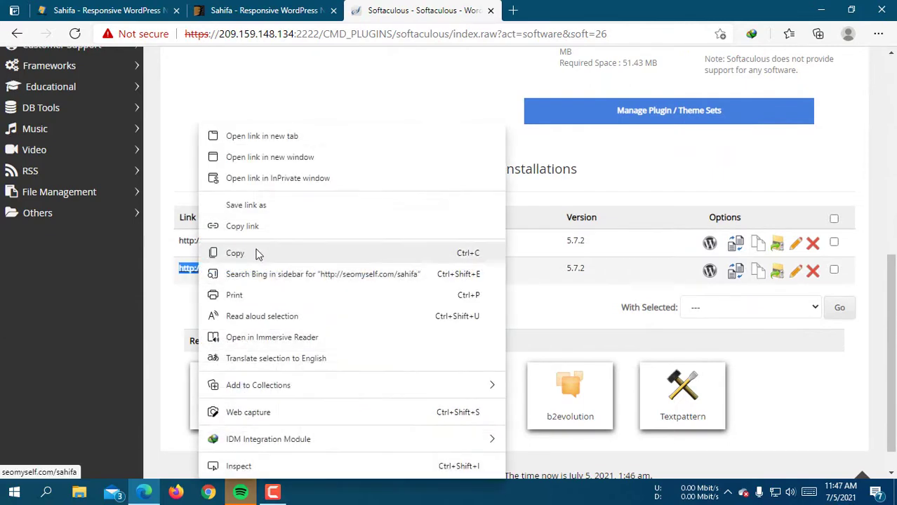
pyautogui.click(269, 273)
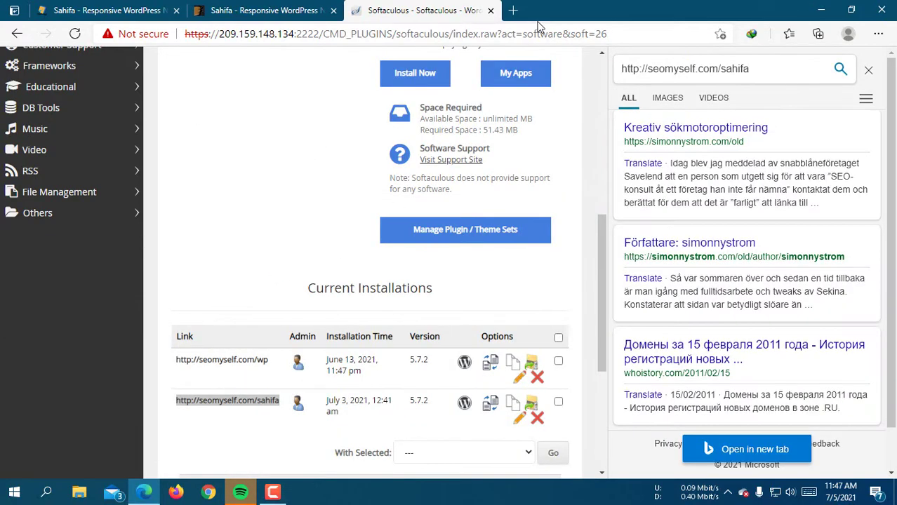
pyautogui.rightClick(250, 398)
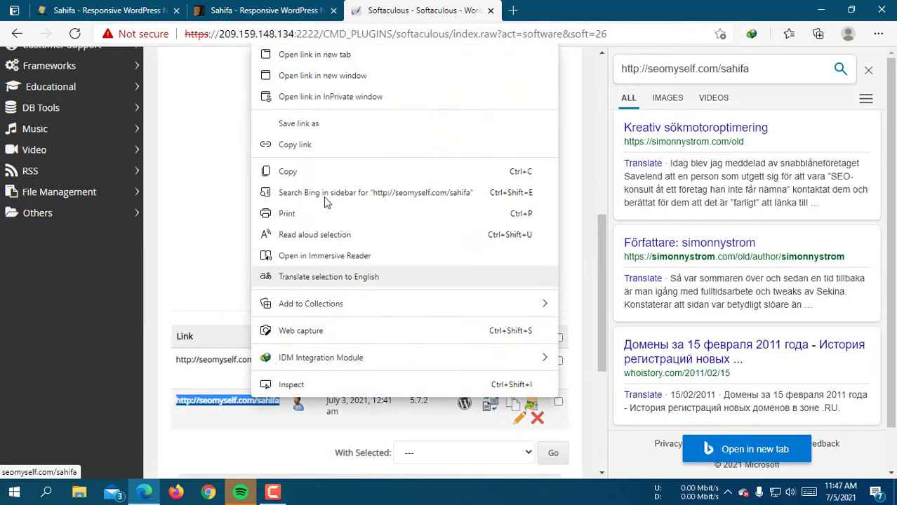
pyautogui.click(287, 171)
pyautogui.click(513, 9)
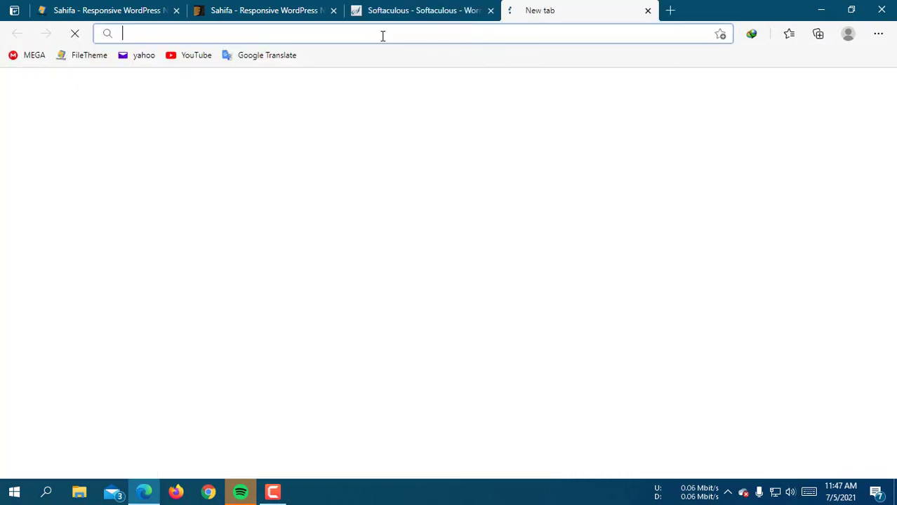
pyautogui.hotkey('ctrl', 'v')
pyautogui.press('Return')
pyautogui.hotkey('ctrl', 'Tab')
pyautogui.hotkey('ctrl', 'Tab')
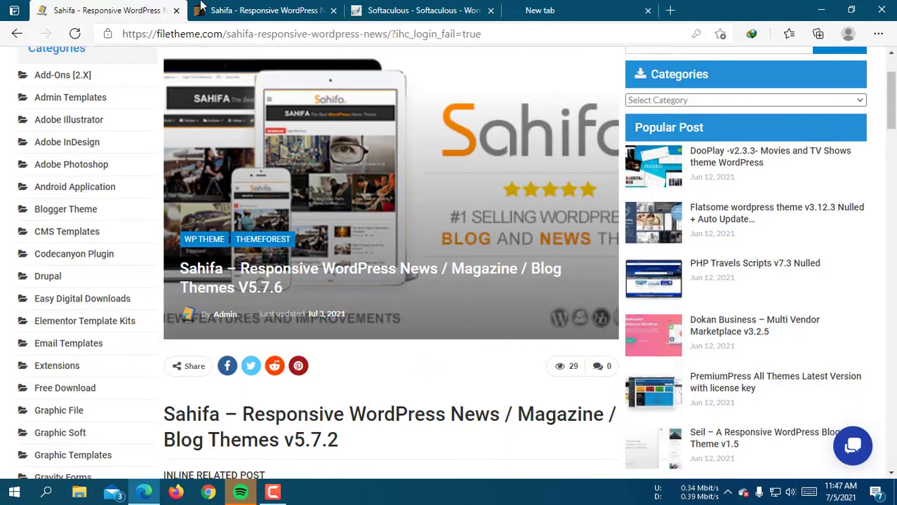
pyautogui.click(521, 6)
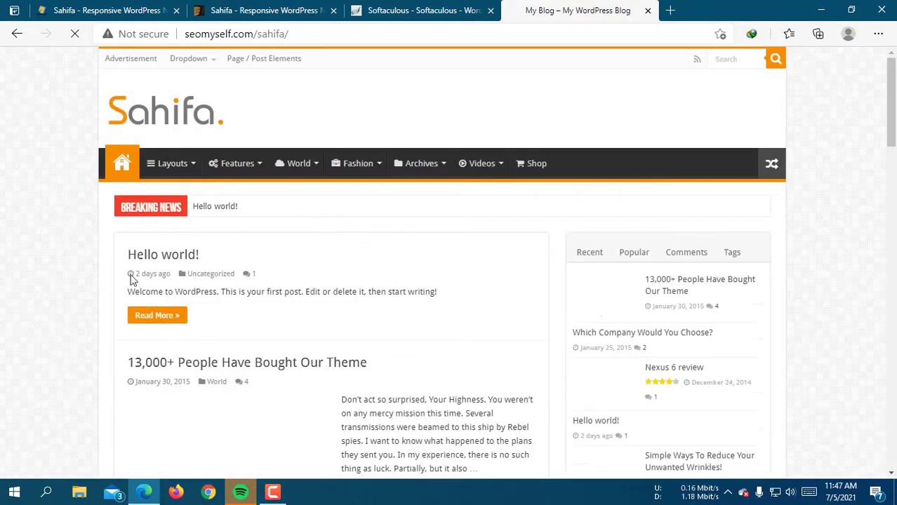
# Look through the Sahifa site's home page, examining its header, post list and sidebar widgets
pyautogui.scroll(-5, 357, 242)
pyautogui.scroll(-20, 354, 164)
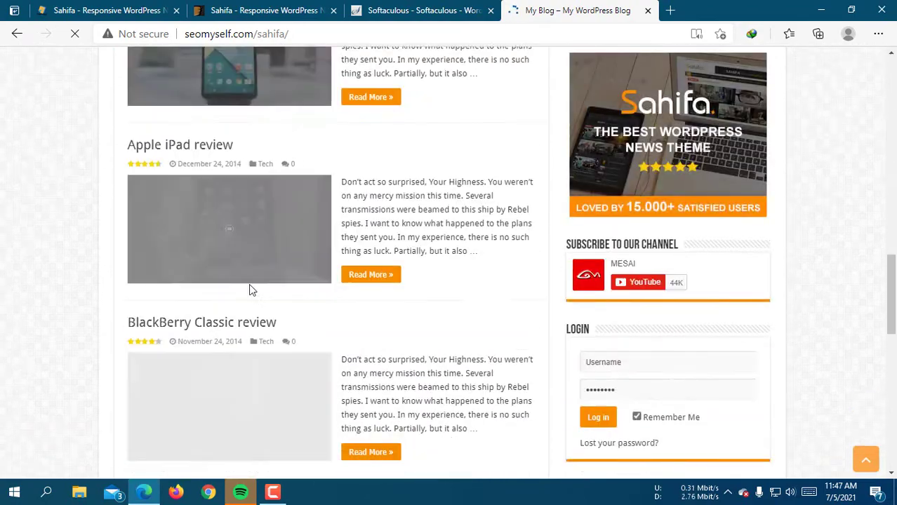
pyautogui.scroll(20, 388, 322)
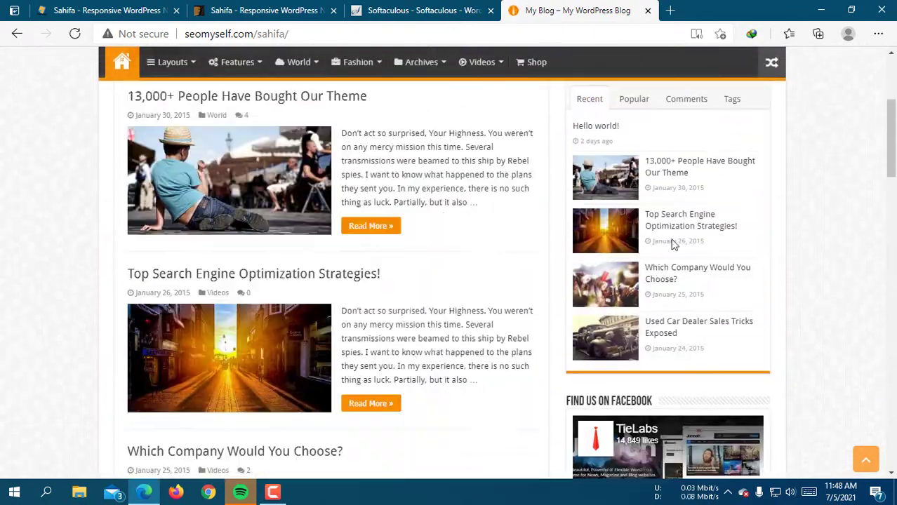
pyautogui.scroll(-3, 232, 310)
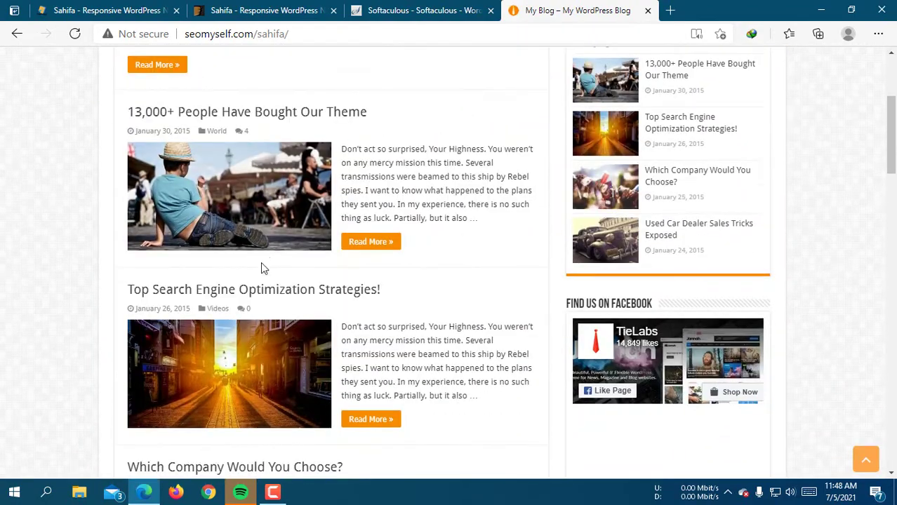
pyautogui.scroll(-1, 446, 276)
pyautogui.scroll(-6, 447, 276)
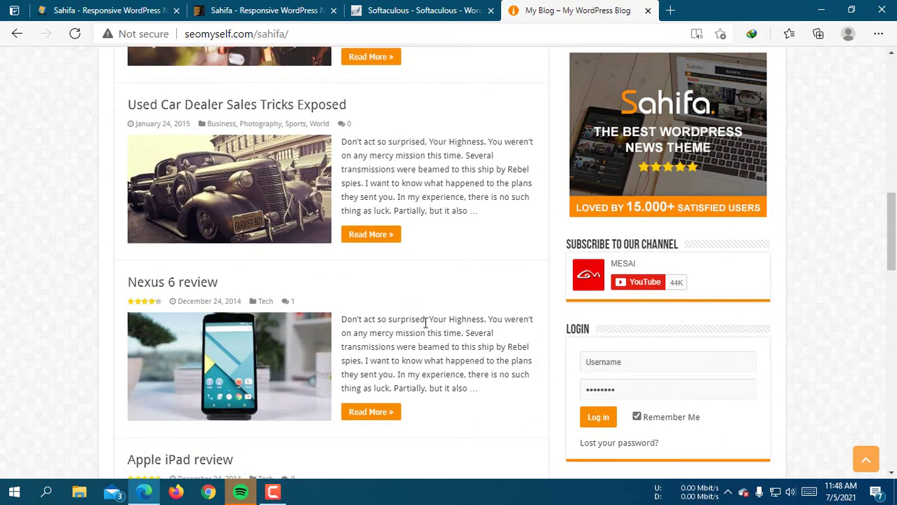
pyautogui.scroll(8, 456, 251)
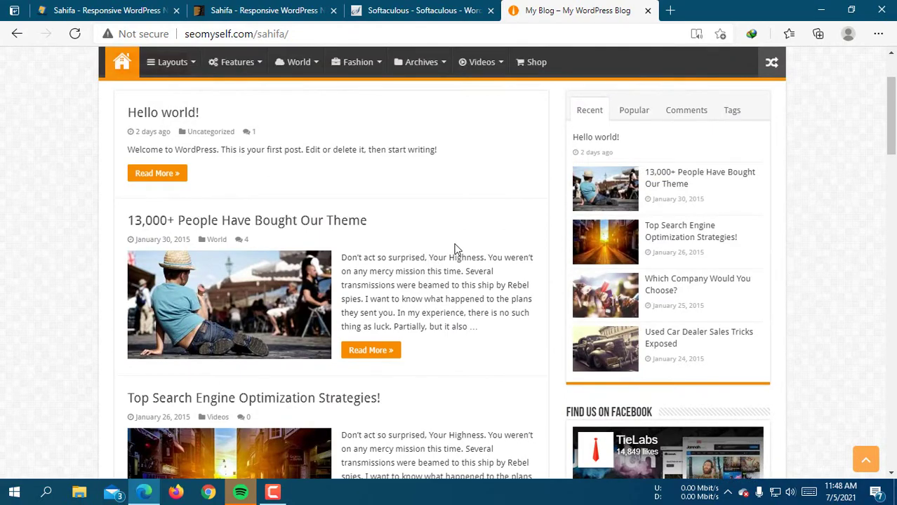
pyautogui.scroll(2, 455, 250)
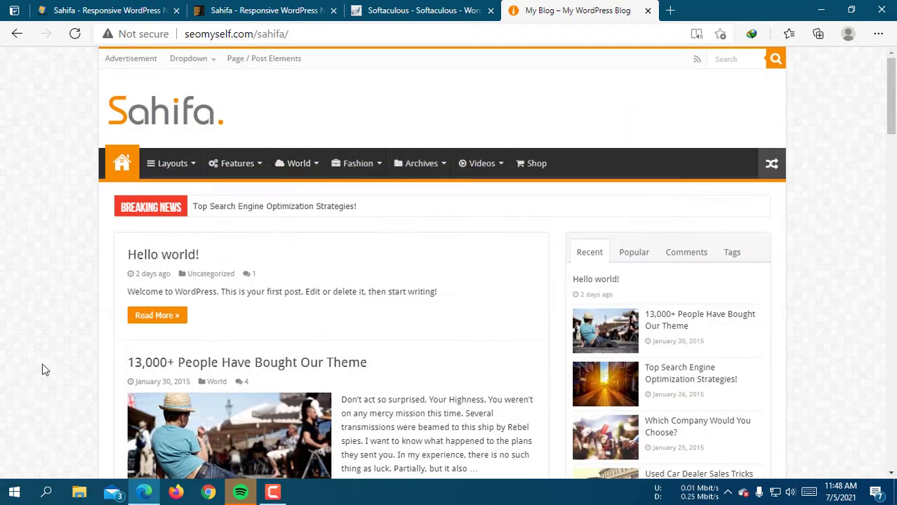
pyautogui.scroll(-5, 381, 276)
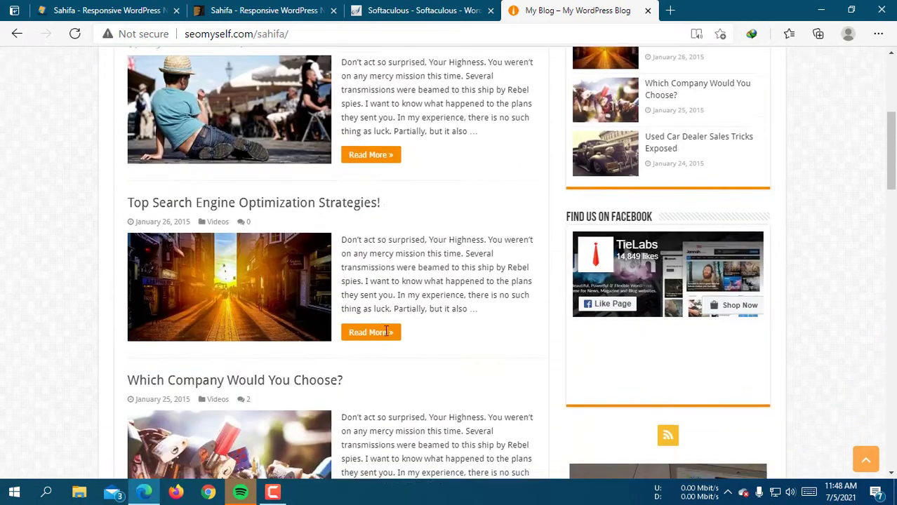
pyautogui.scroll(-6, 385, 332)
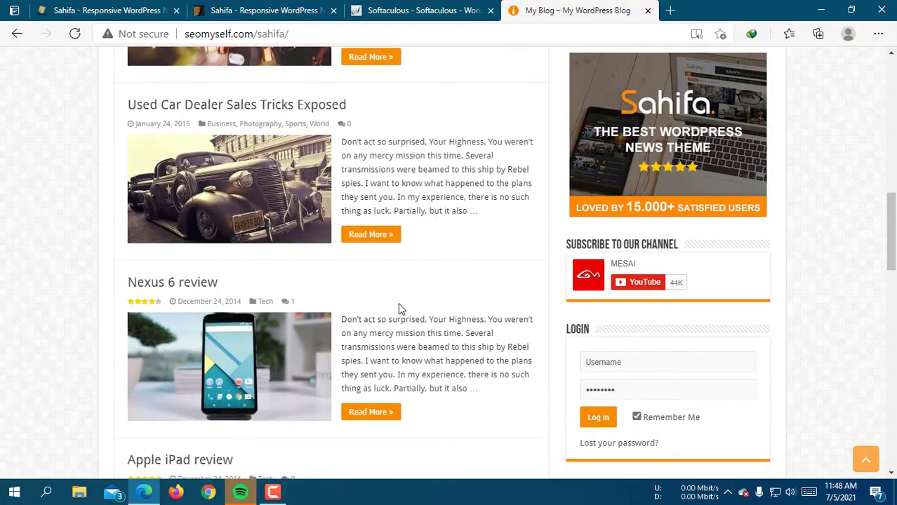
pyautogui.scroll(-6, 513, 309)
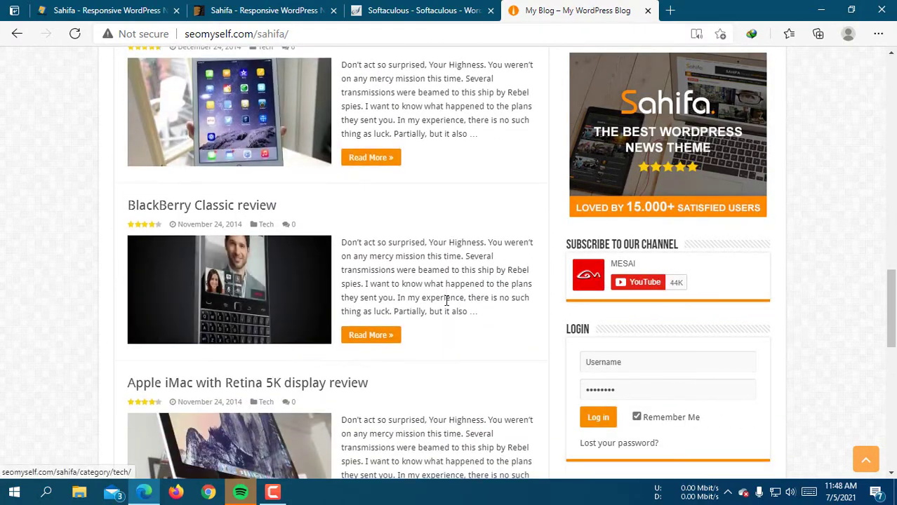
pyautogui.scroll(-10, 447, 300)
pyautogui.scroll(10, 505, 315)
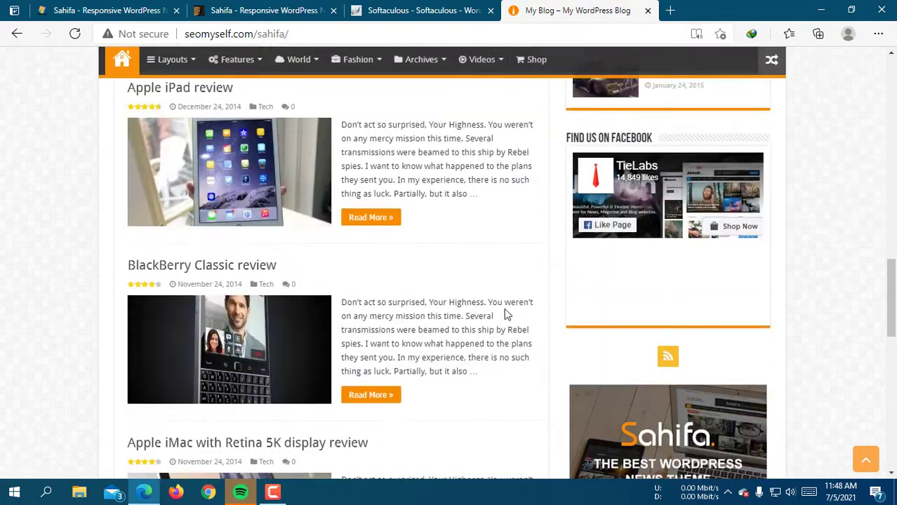
pyautogui.scroll(10, 504, 314)
# Return to the Softaculous WordPress page and close the Bing search sidebar
pyautogui.click(267, 9)
pyautogui.click(455, 14)
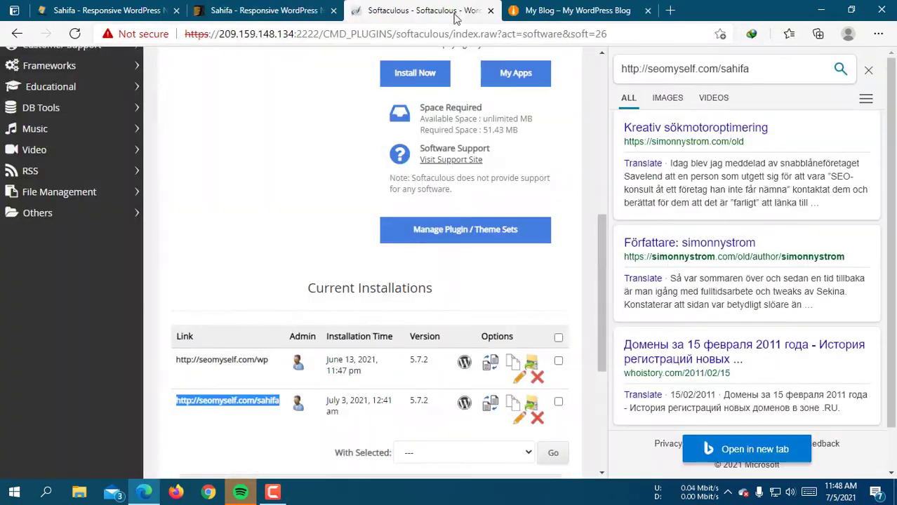
pyautogui.scroll(7, 284, 307)
pyautogui.scroll(-4, 259, 313)
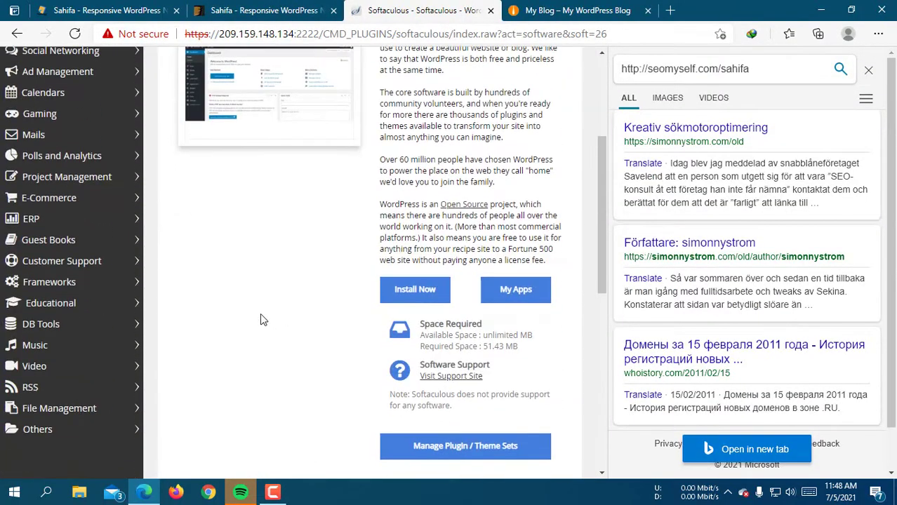
pyautogui.click(870, 73)
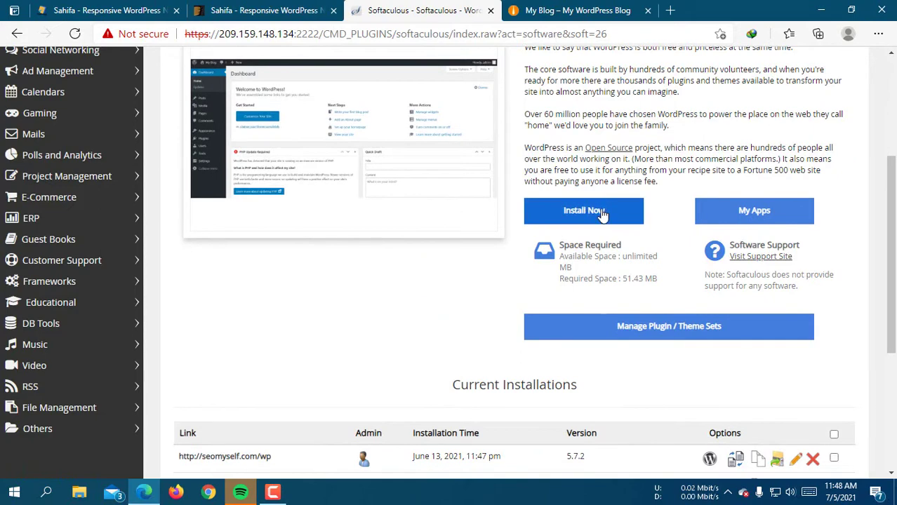
# Install a new WordPress site on seomyself.com in the directory sahifa2, keeping the default version, site settings and theme
pyautogui.click(601, 212)
pyautogui.scroll(2, 422, 215)
pyautogui.click(685, 226)
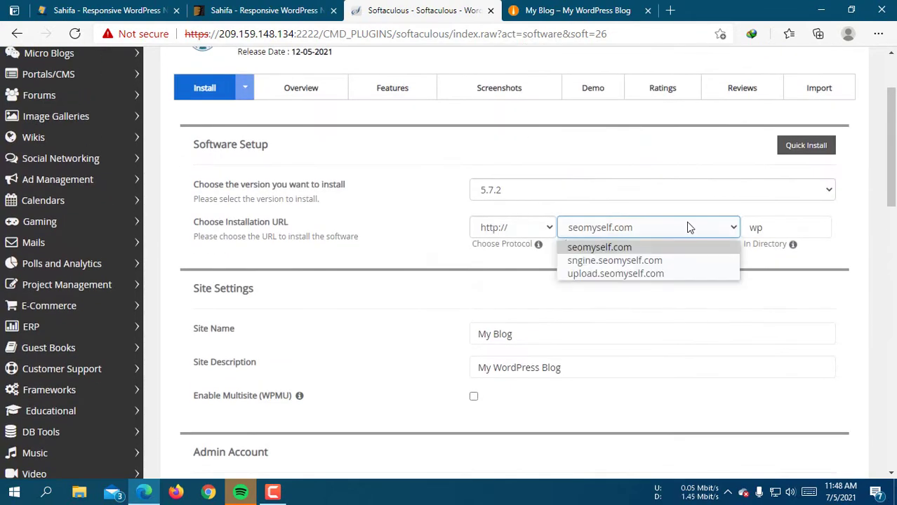
pyautogui.click(714, 226)
pyautogui.click(779, 221)
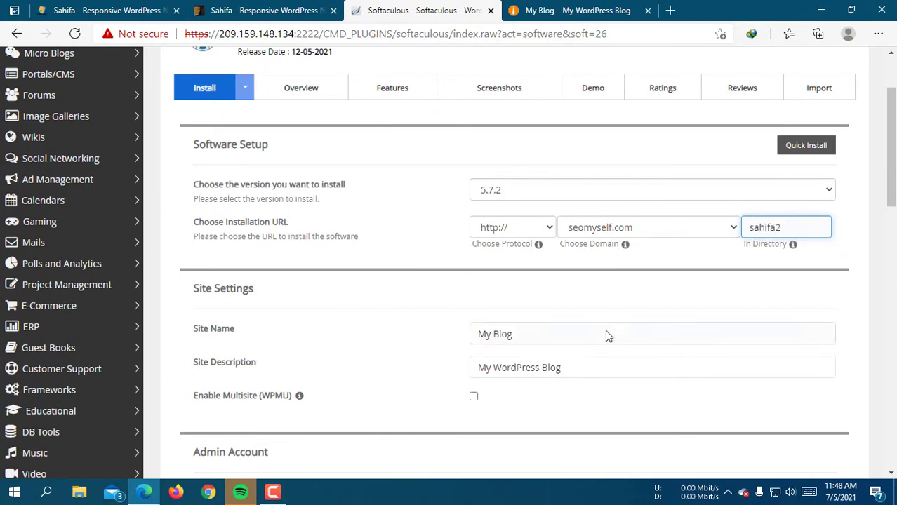
pyautogui.scroll(-12, 608, 335)
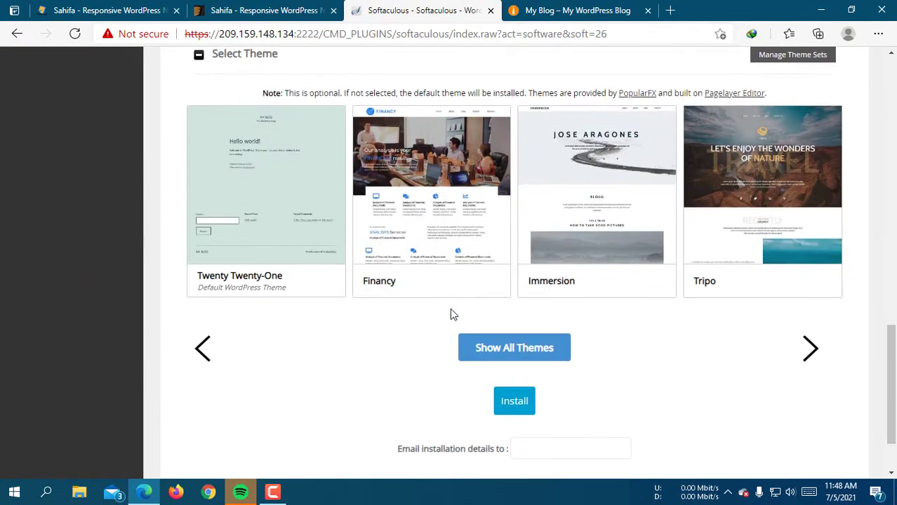
pyautogui.click(515, 401)
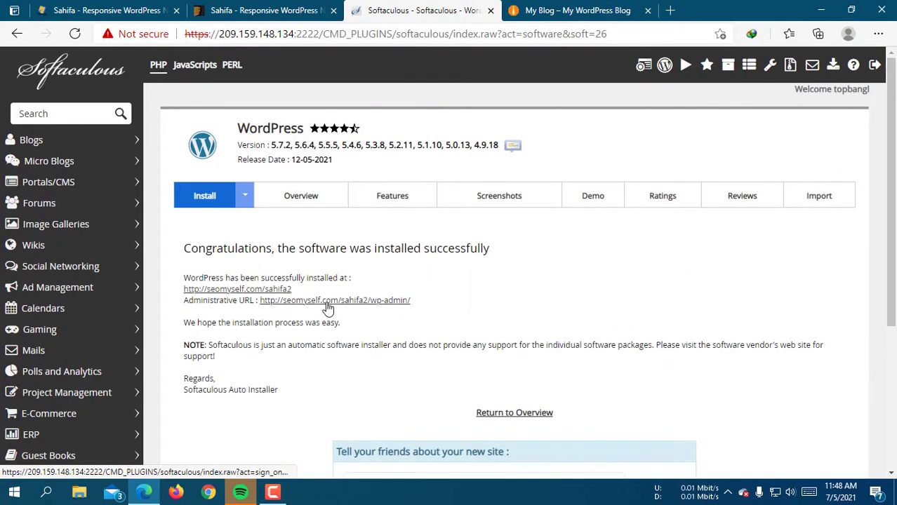
# Open the sahifa2 site's WordPress admin dashboard and go to its theme management page
pyautogui.click(328, 300)
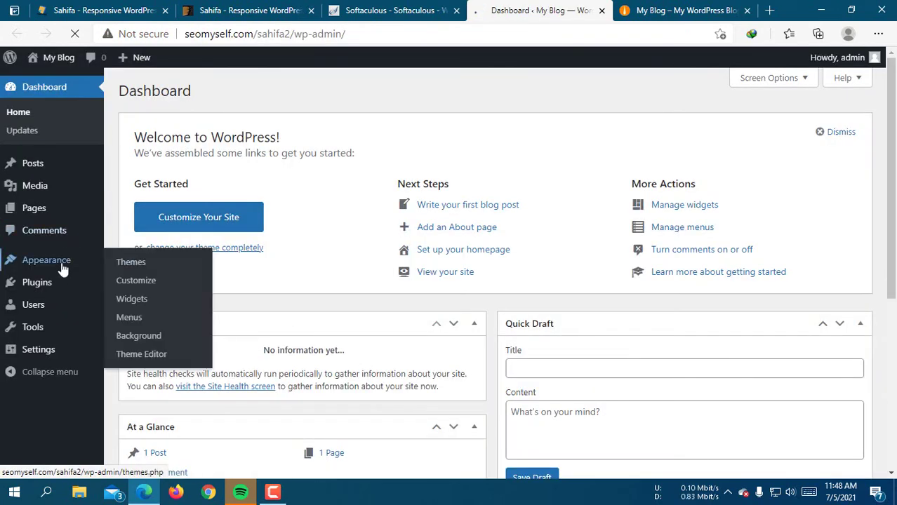
pyautogui.click(64, 269)
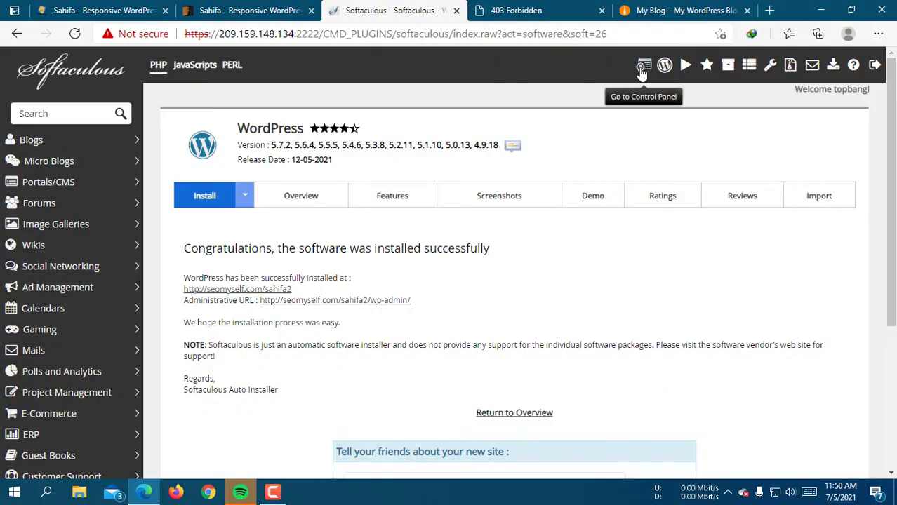
# Go from Softaculous to the DirectAdmin control panel and open its File Manager
pyautogui.click(551, 8)
pyautogui.click(394, 8)
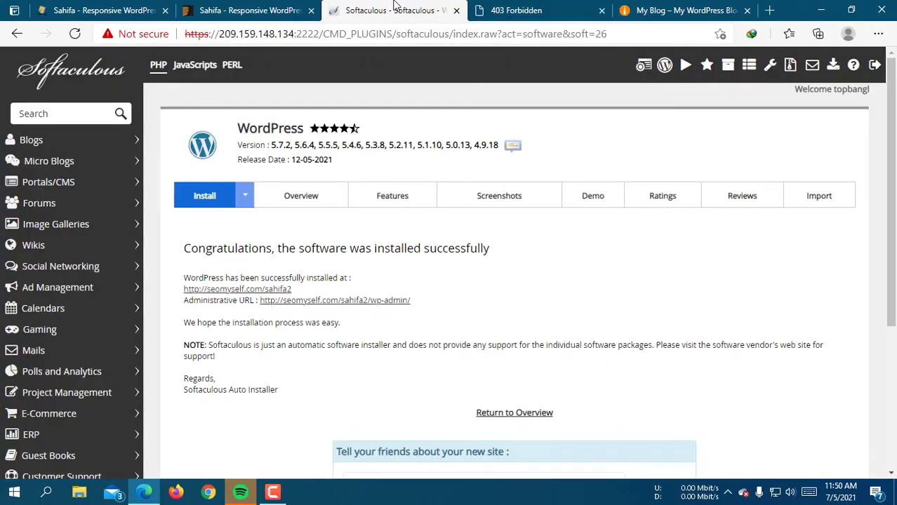
pyautogui.click(580, 7)
pyautogui.click(425, 9)
pyautogui.click(646, 72)
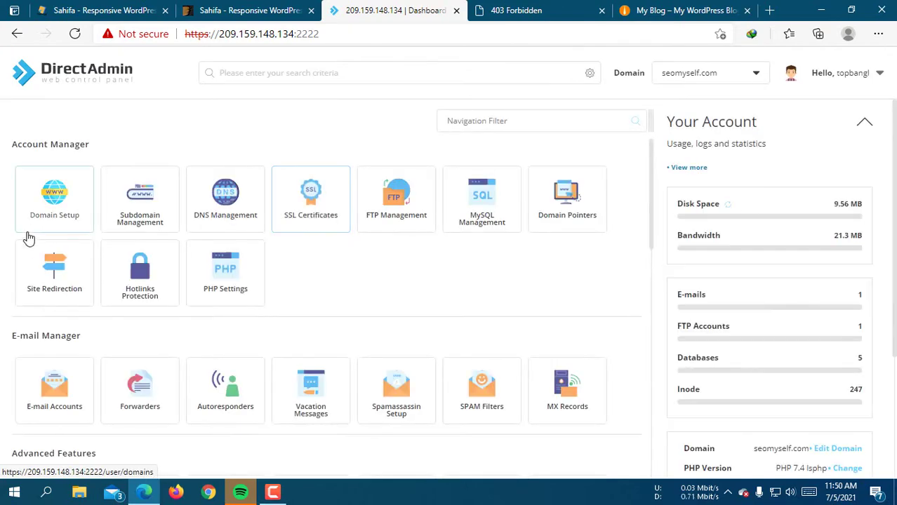
pyautogui.scroll(-6, 29, 239)
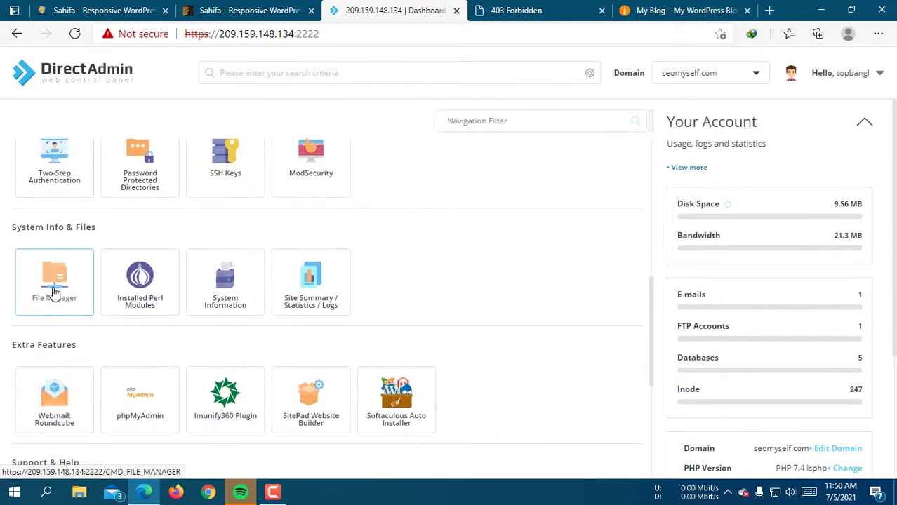
pyautogui.click(55, 291)
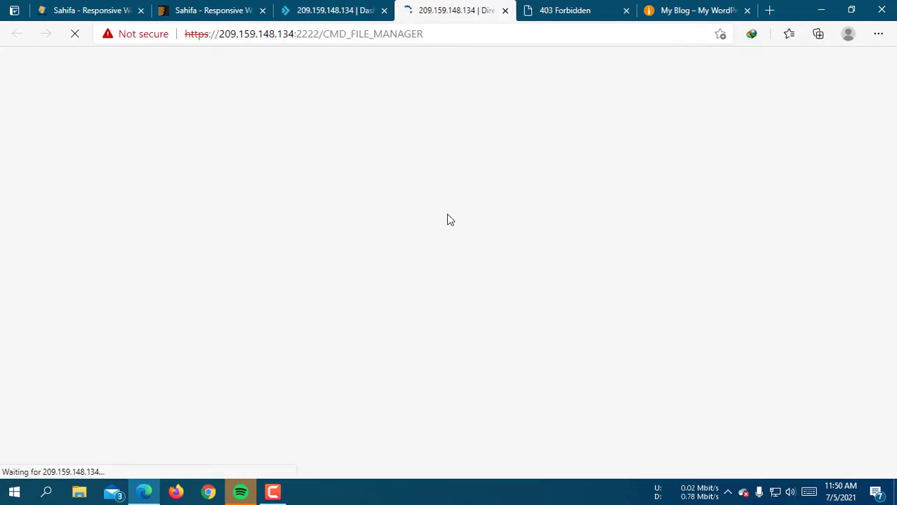
# Replace the failed theme upload page with the WordPress dashboard at seomyself.com/sahifa2/wp-admin/
pyautogui.click(565, 7)
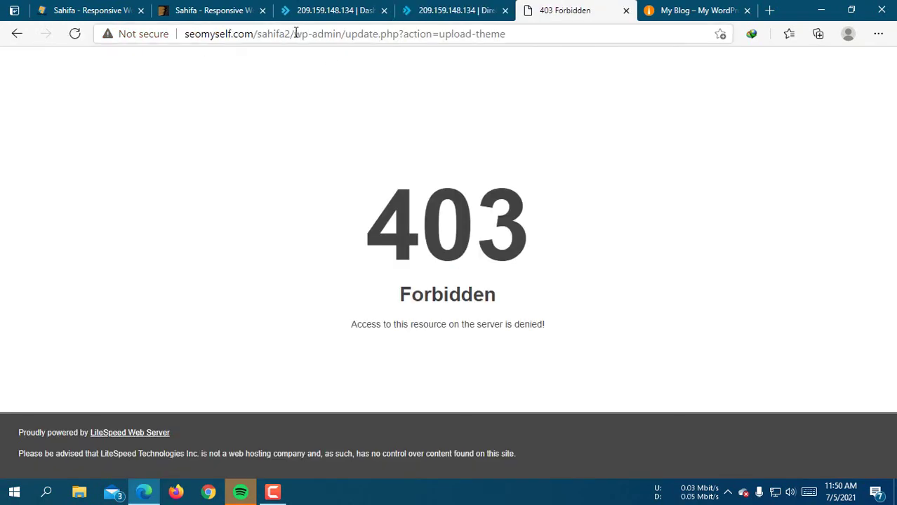
pyautogui.moveTo(293, 34); pyautogui.dragTo(676, 40)
pyautogui.press('Return')
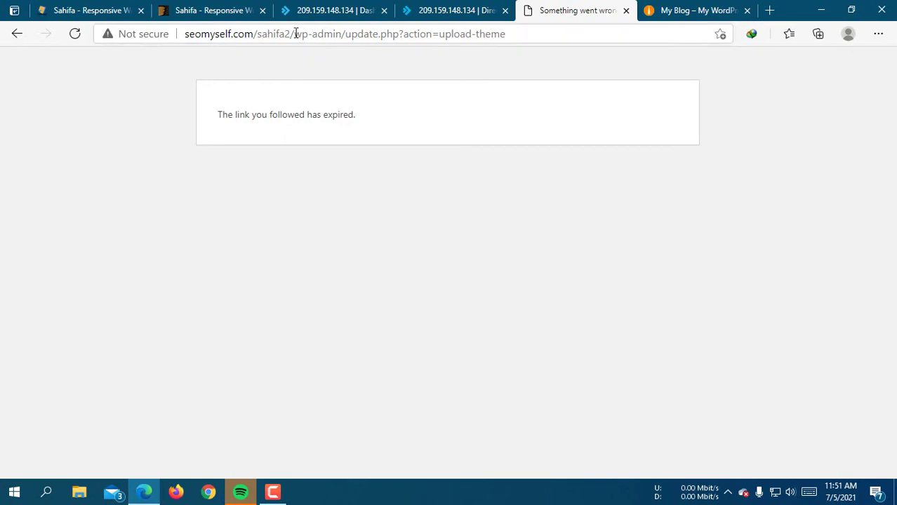
pyautogui.moveTo(294, 34); pyautogui.dragTo(690, 28)
pyautogui.click(386, 33)
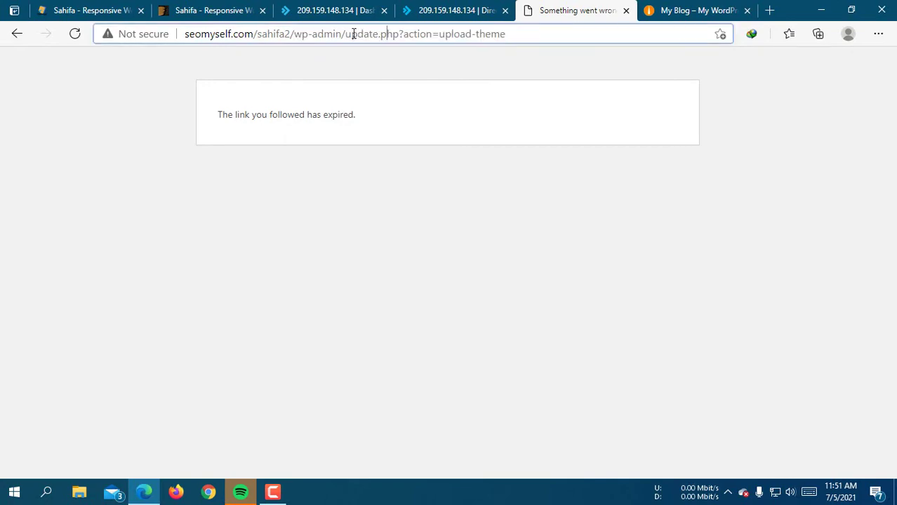
pyautogui.keyDown('shift'); pyautogui.click(663, 33); pyautogui.keyUp('shift')
pyautogui.press('BackSpace')
pyautogui.press('Return')
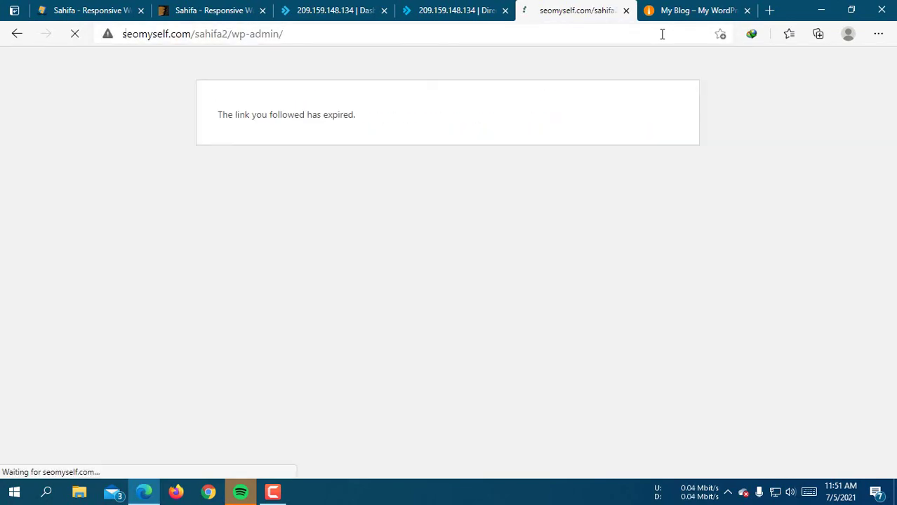
pyautogui.click(406, 5)
pyautogui.click(604, 10)
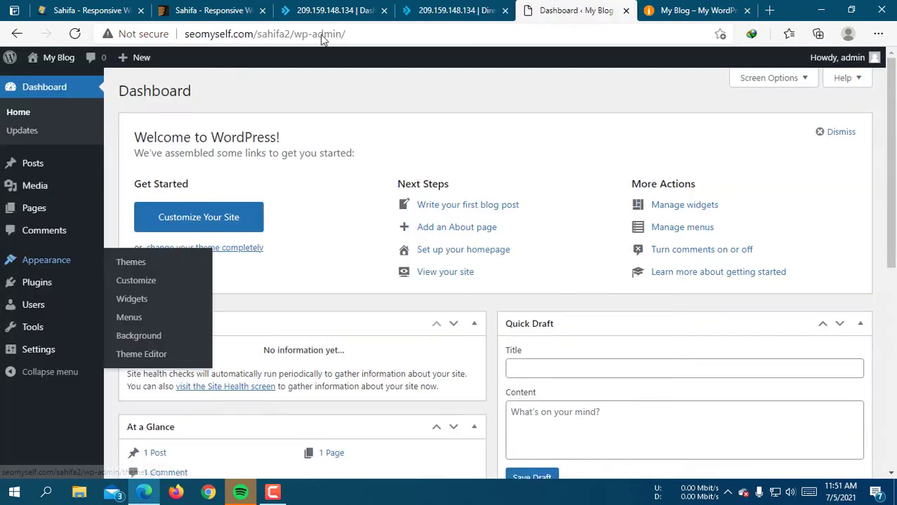
# In the DirectAdmin File Manager, open the folder domains/seomyself.com/public_html/sahifa2/wp-content/themes
pyautogui.click(455, 6)
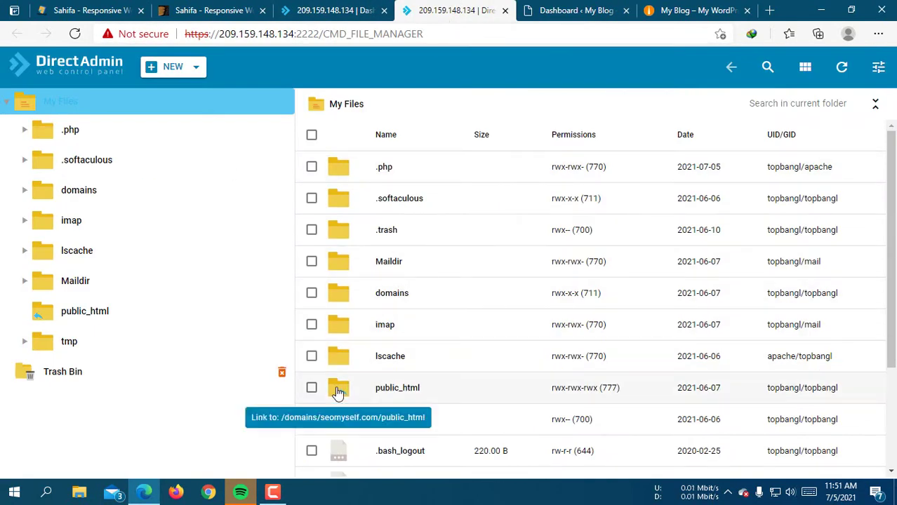
pyautogui.moveTo(339, 390); pyautogui.dragTo(336, 305)
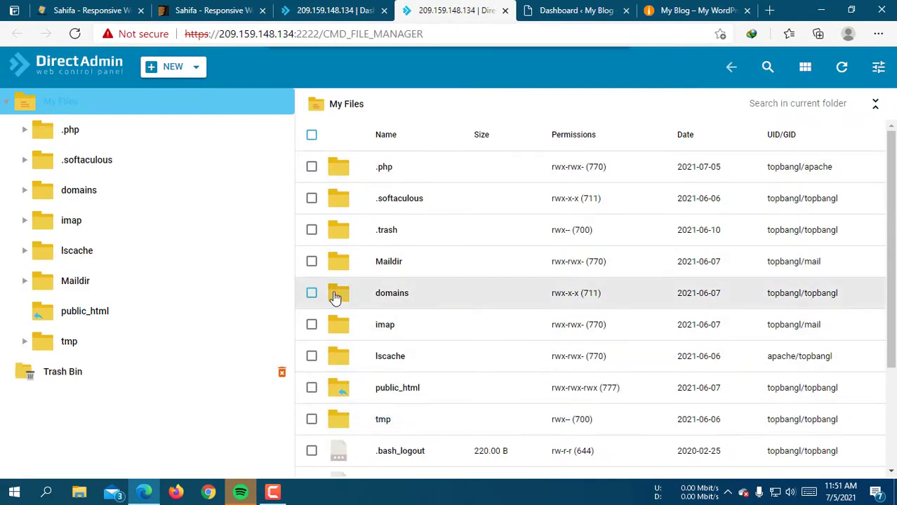
pyautogui.click(337, 293)
pyautogui.doubleClick(347, 169)
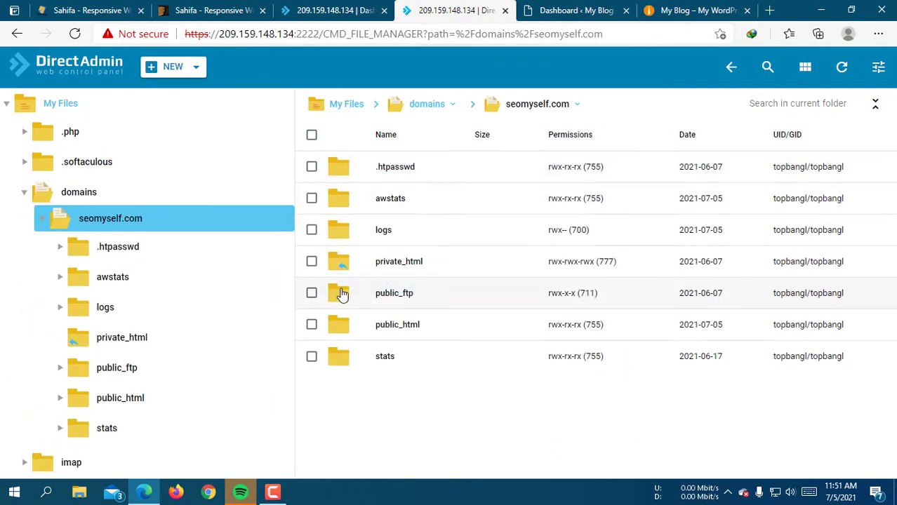
pyautogui.doubleClick(346, 324)
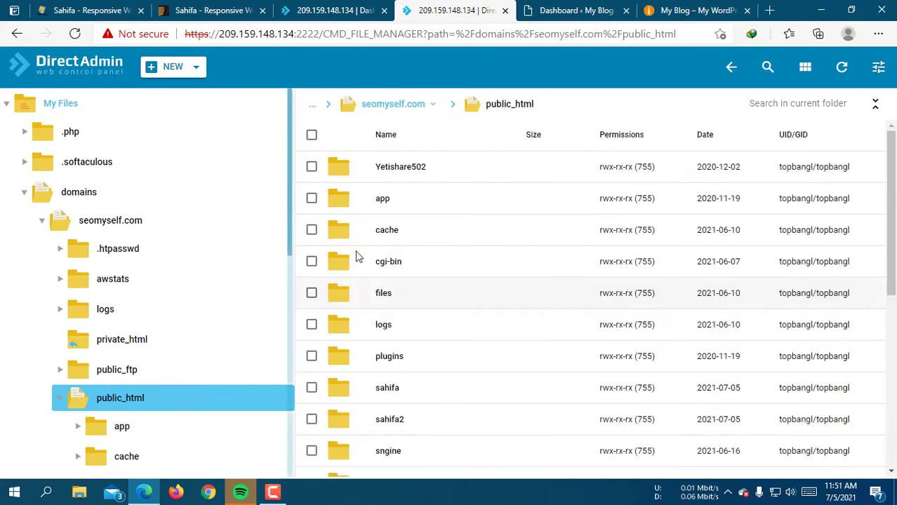
pyautogui.scroll(-1, 341, 322)
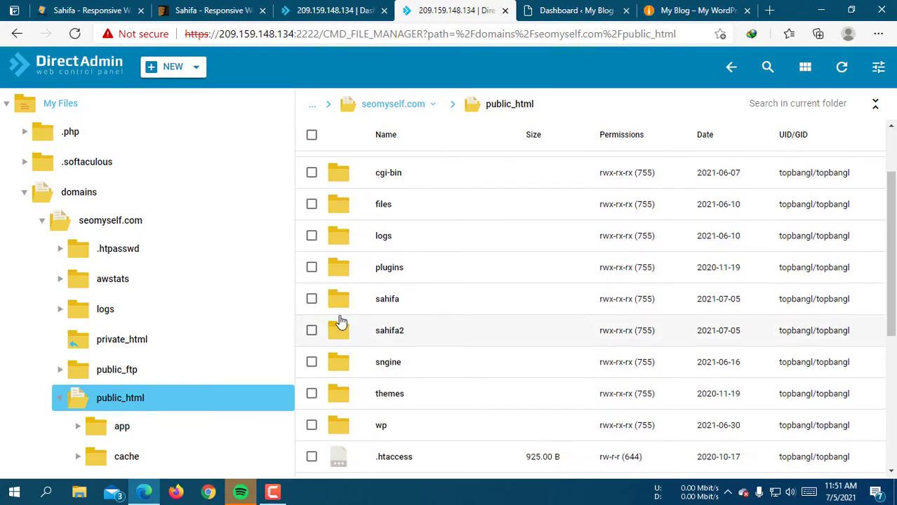
pyautogui.doubleClick(335, 338)
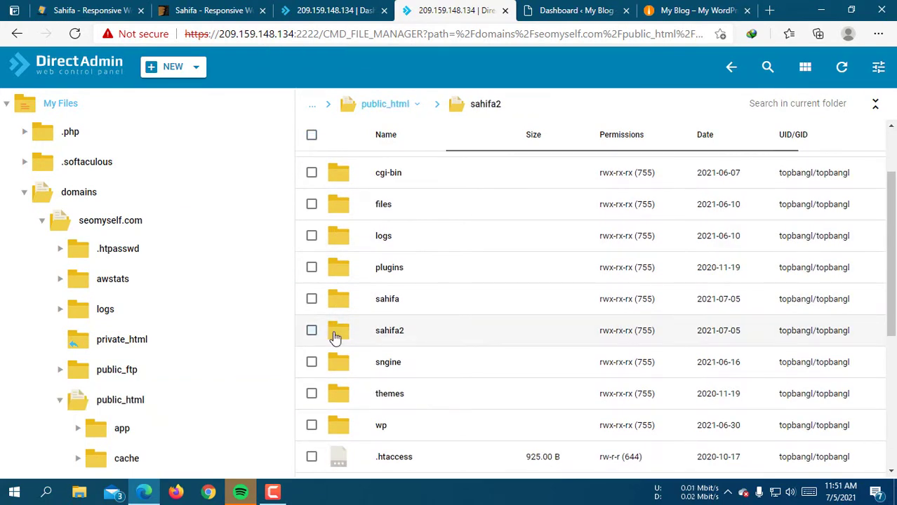
pyautogui.scroll(1, 351, 283)
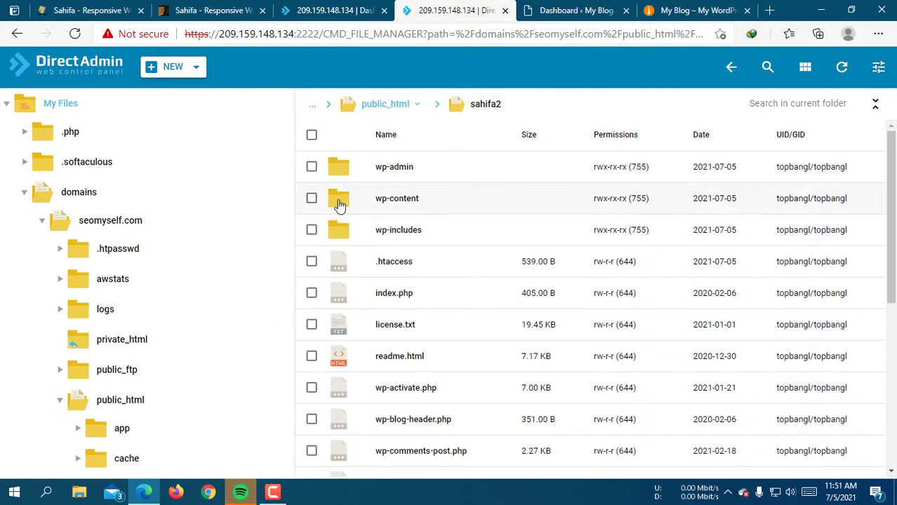
pyautogui.doubleClick(340, 202)
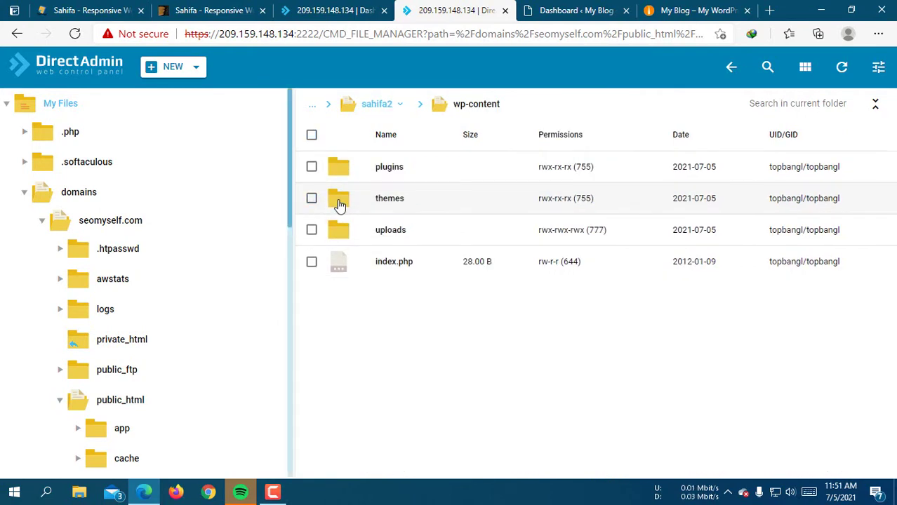
pyautogui.doubleClick(339, 204)
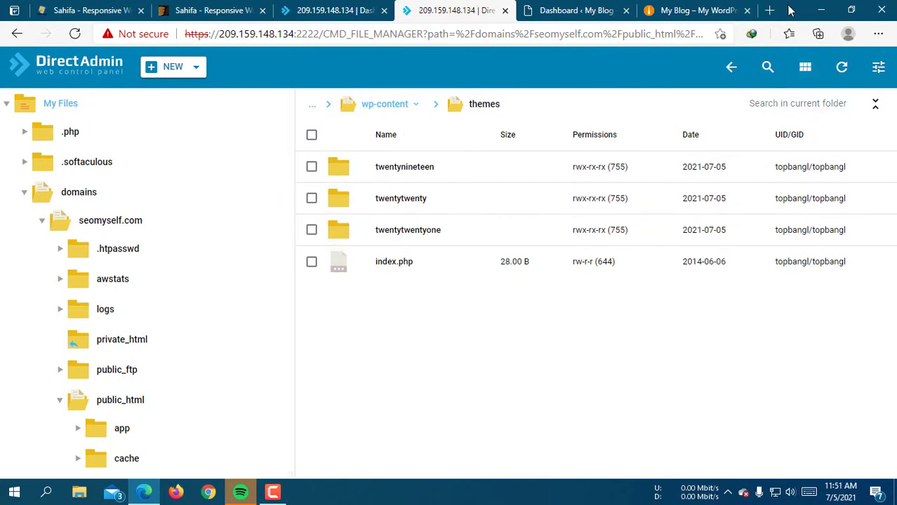
# Upload sahifa.zip from the local Sahifa-Theme folder into the themes folder
pyautogui.moveTo(801, 10); pyautogui.dragTo(609, 25)
pyautogui.click(286, 93)
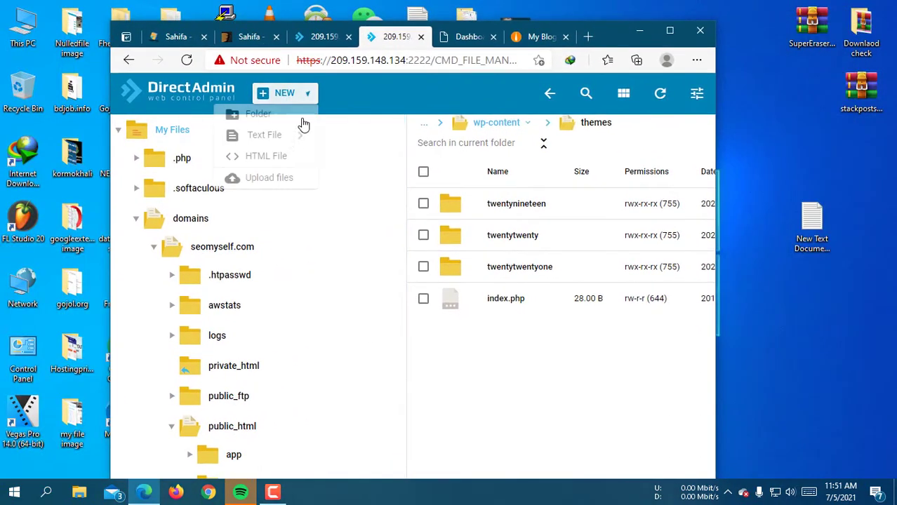
pyautogui.click(269, 178)
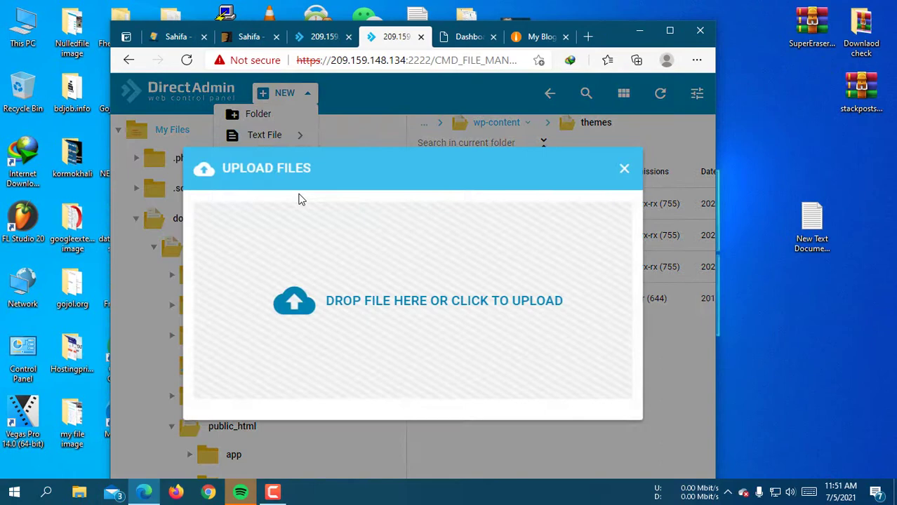
pyautogui.click(397, 299)
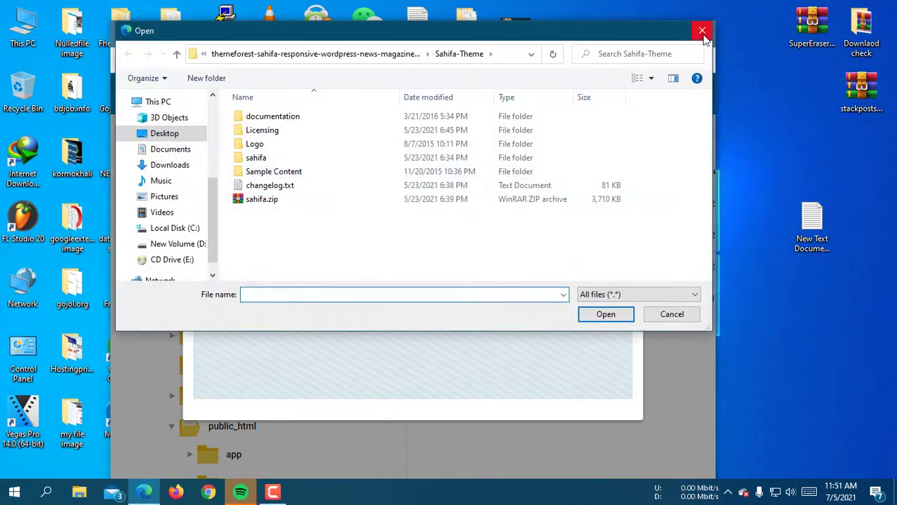
pyautogui.click(270, 202)
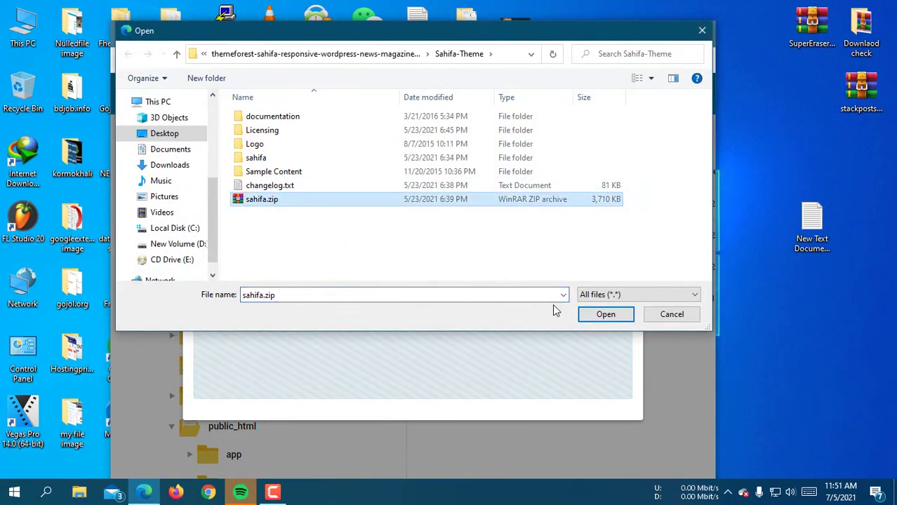
pyautogui.click(603, 314)
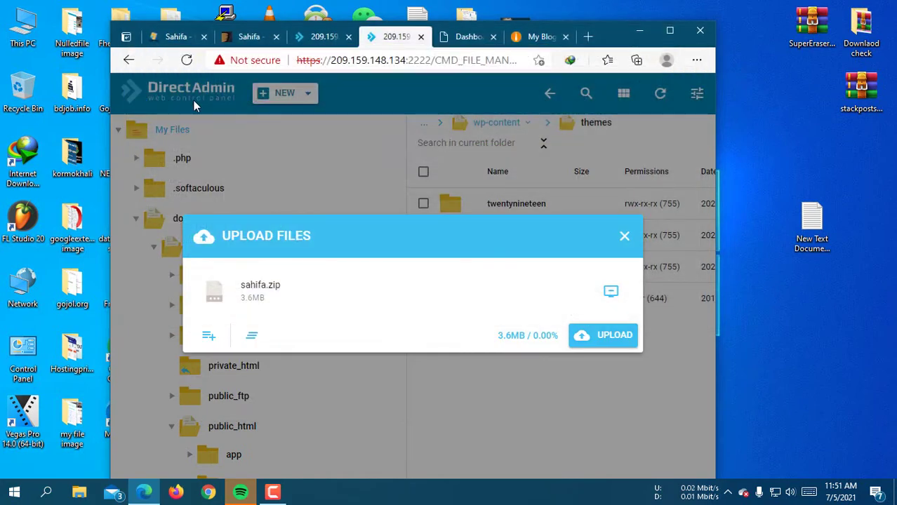
pyautogui.click(602, 340)
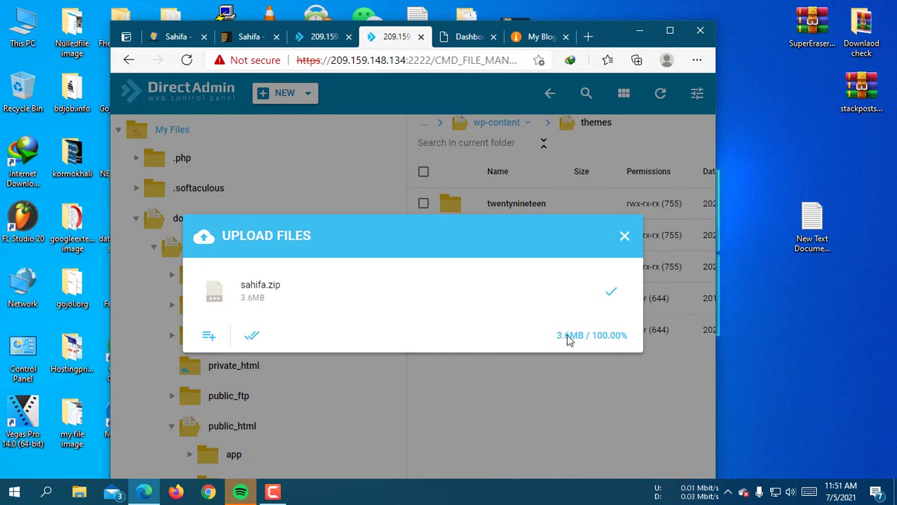
pyautogui.click(627, 236)
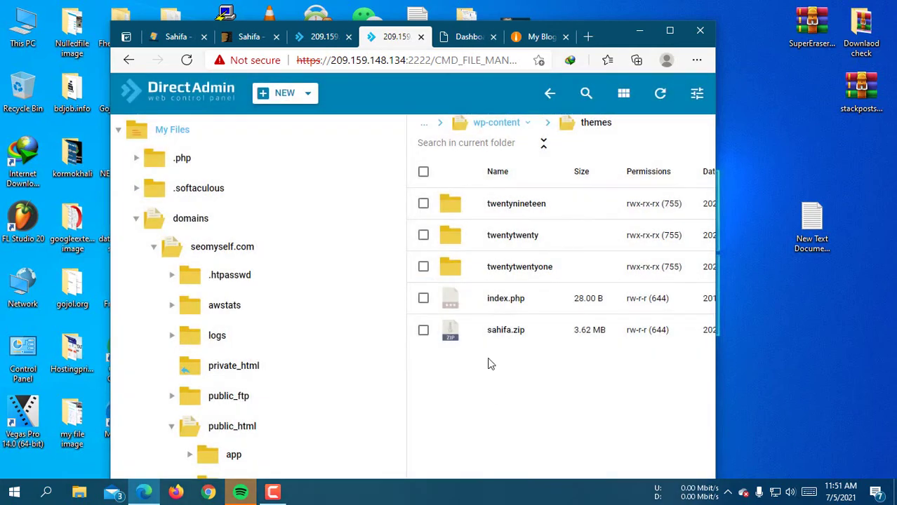
# Extract sahifa.zip into the themes folder and maximize the browser window
pyautogui.rightClick(454, 335)
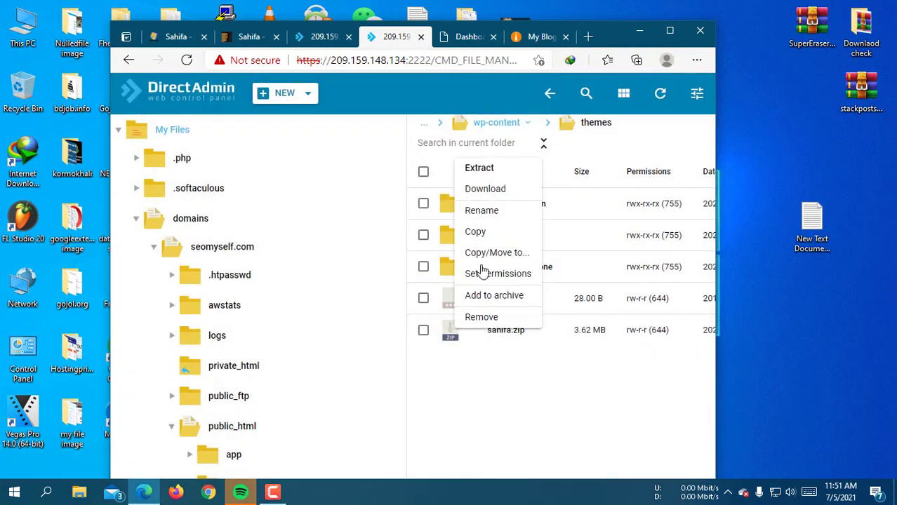
pyautogui.click(497, 171)
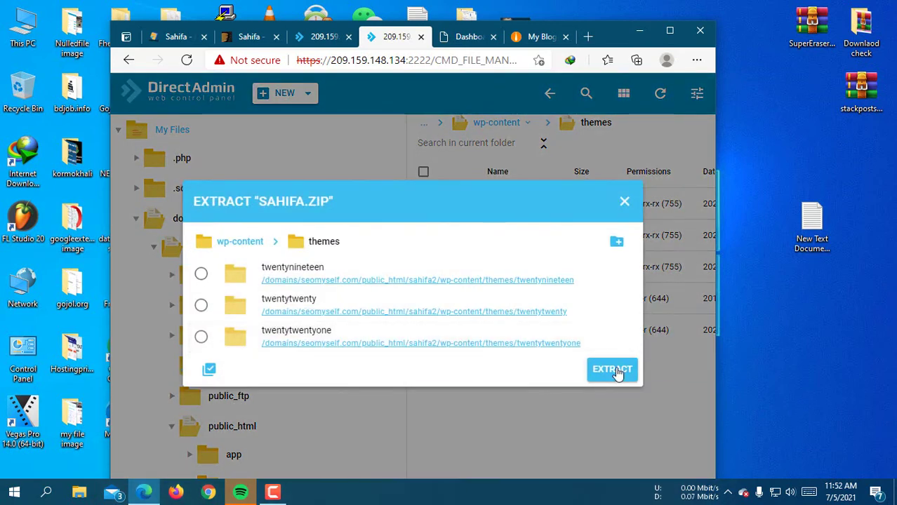
pyautogui.click(613, 371)
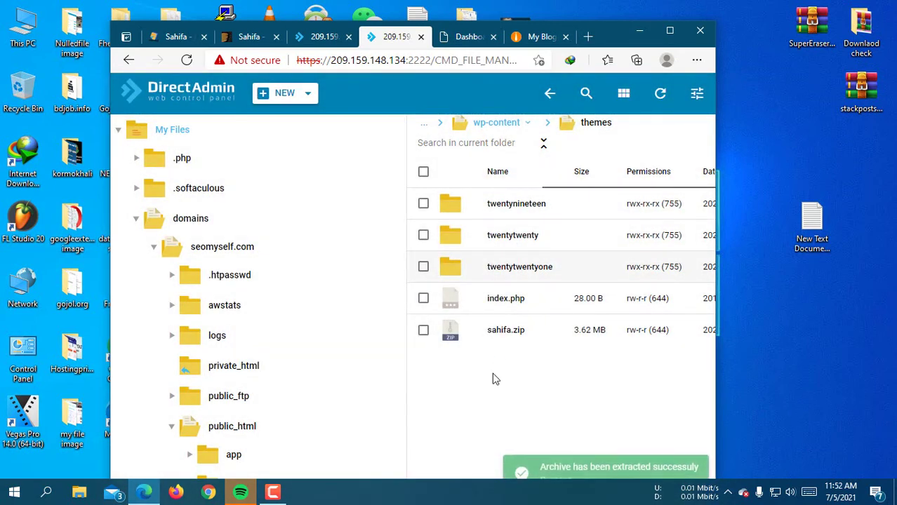
pyautogui.click(671, 31)
# Return to the sahifa2 WordPress admin and activate the Sahifa theme
pyautogui.click(570, 12)
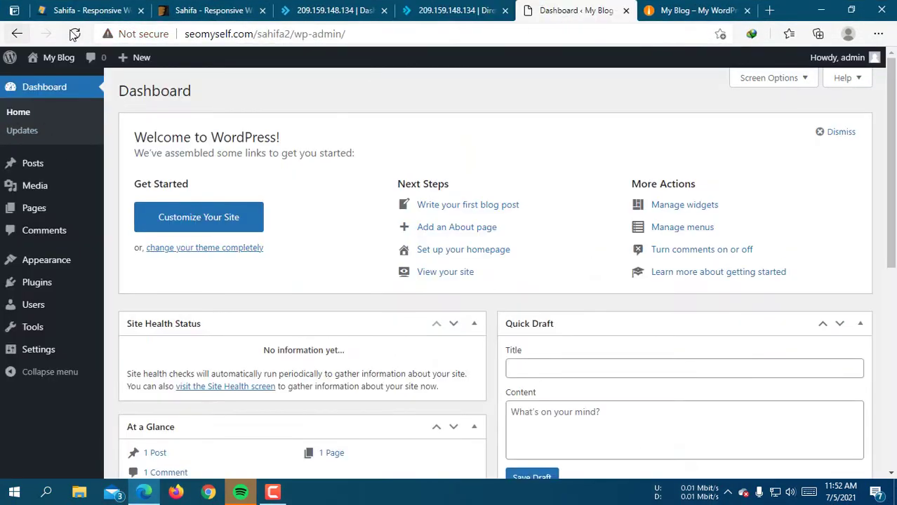
pyautogui.moveTo(40, 269)
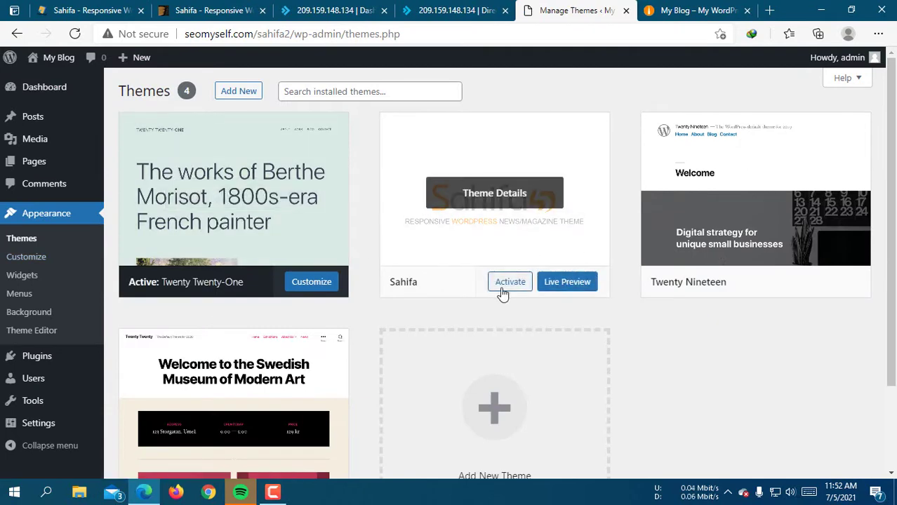
pyautogui.click(504, 288)
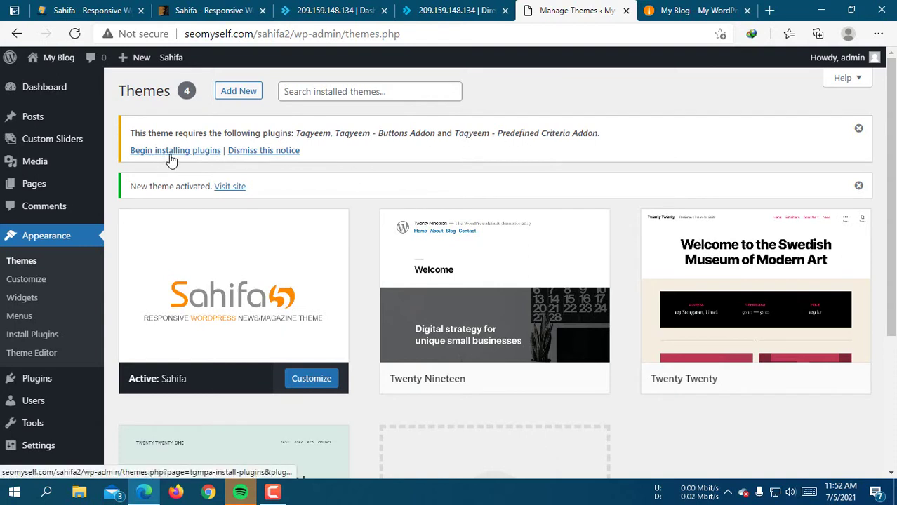
# Bulk-install the Sahifa theme's required plugins: Taqyeem, Taqyeem - Buttons Addon and Taqyeem - Predefined Criteria Addon
pyautogui.click(195, 152)
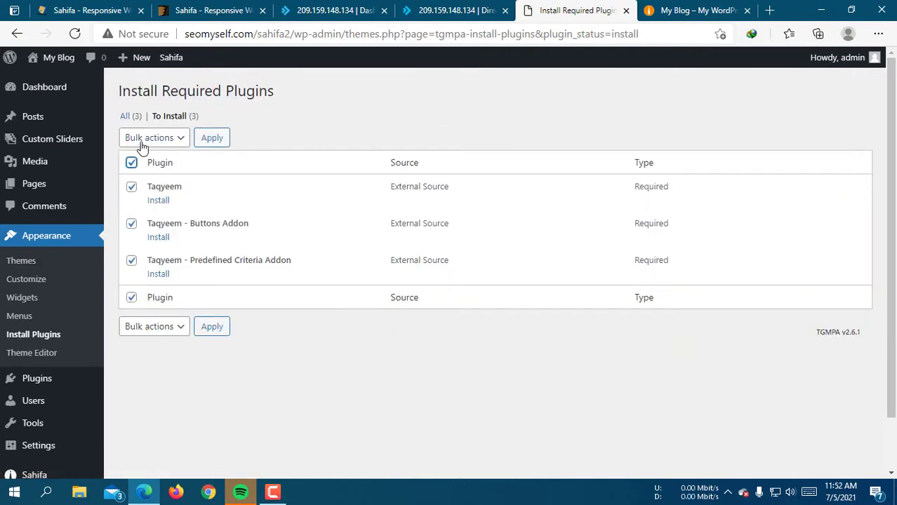
pyautogui.click(144, 139)
pyautogui.click(146, 173)
pyautogui.click(217, 139)
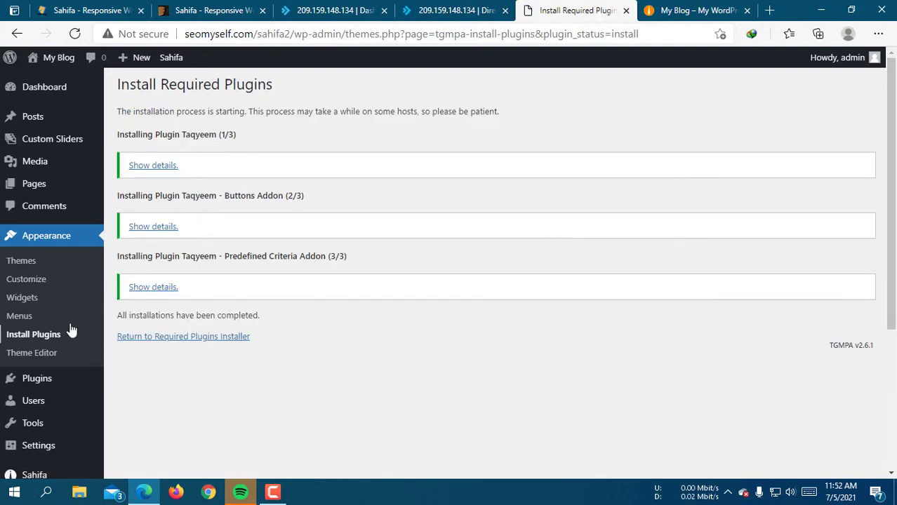
# Bulk-activate the three Taqyeem plugins among the installed plugins, leaving out Akismet Anti-Spam and Hello Dolly
pyautogui.click(36, 378)
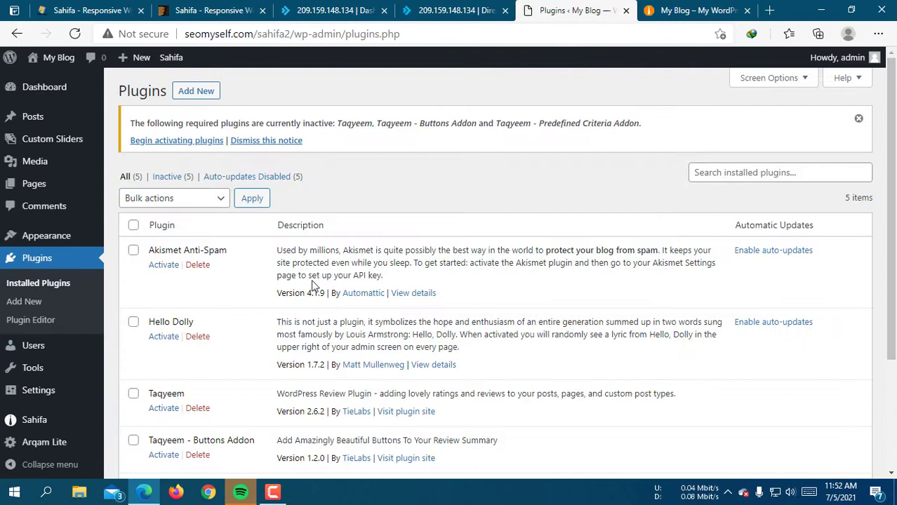
pyautogui.click(133, 224)
pyautogui.click(133, 251)
pyautogui.click(134, 322)
pyautogui.scroll(-2, 200, 292)
pyautogui.scroll(2, 174, 239)
pyautogui.click(175, 200)
pyautogui.click(172, 235)
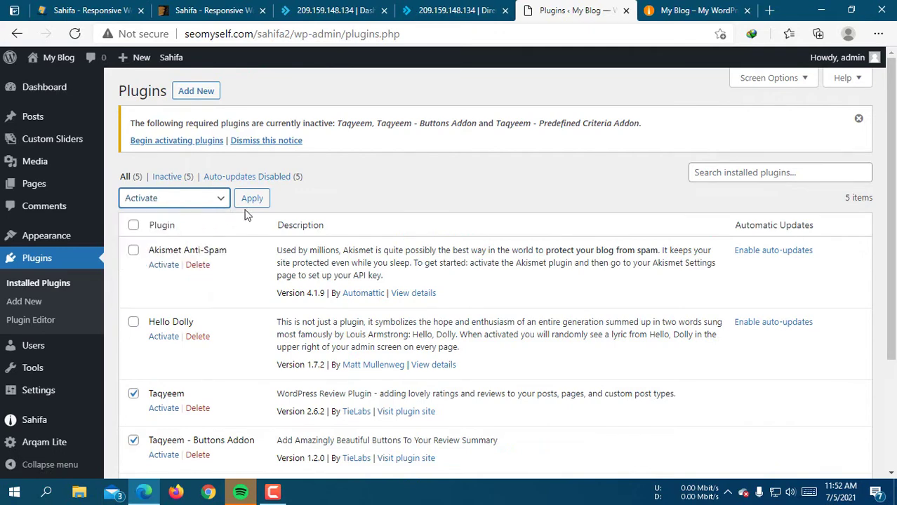
pyautogui.click(251, 200)
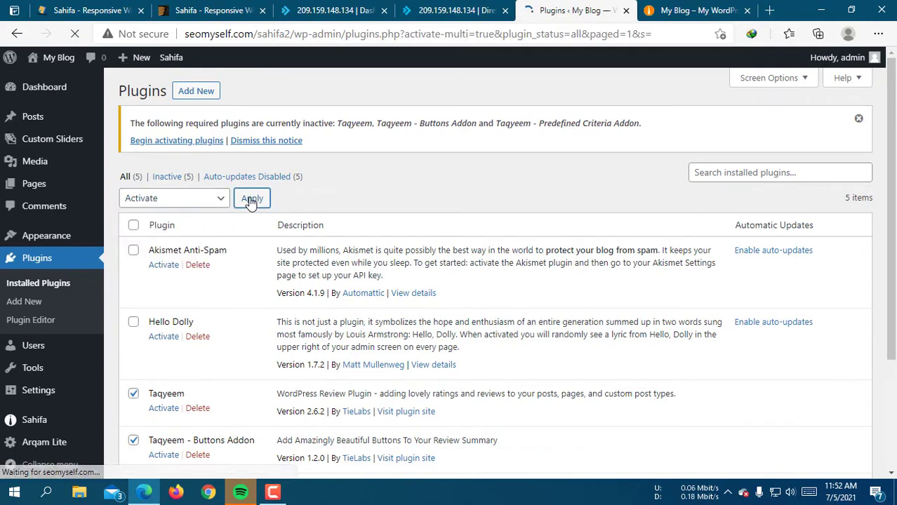
# Open the Sahifa theme's Import Demo Data page
pyautogui.scroll(-3, 211, 246)
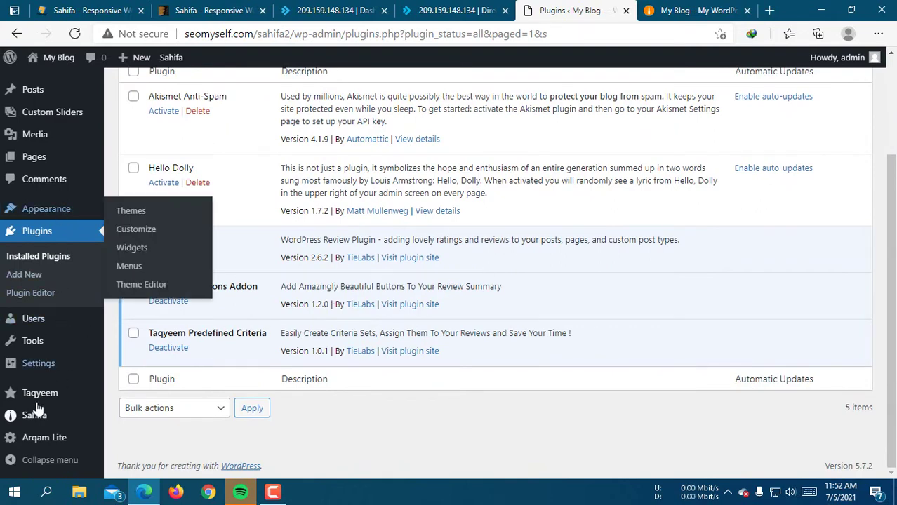
pyautogui.moveTo(31, 416)
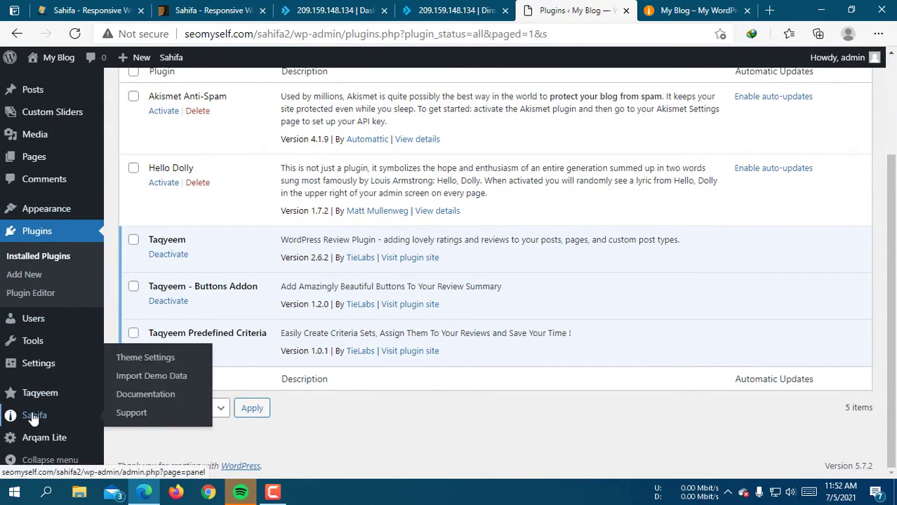
pyautogui.click(156, 382)
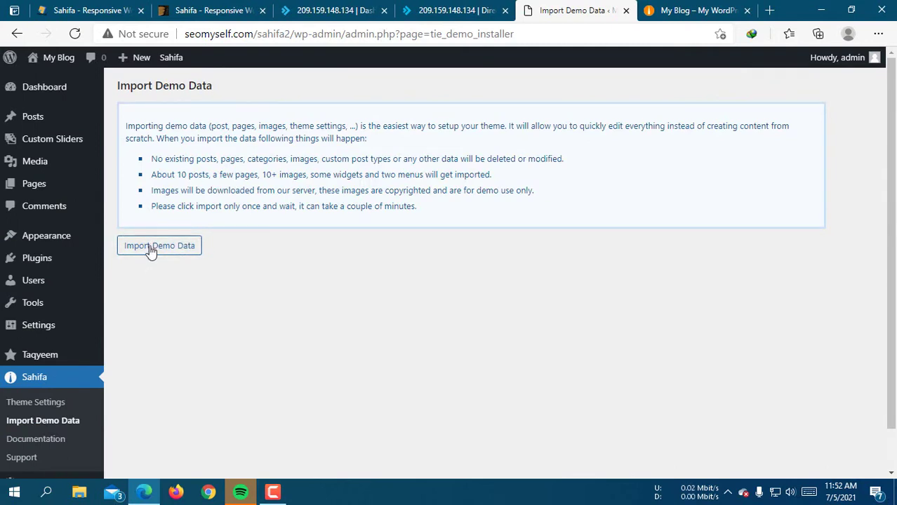
# Import the Sahifa demo data and close the old blog preview
pyautogui.click(150, 251)
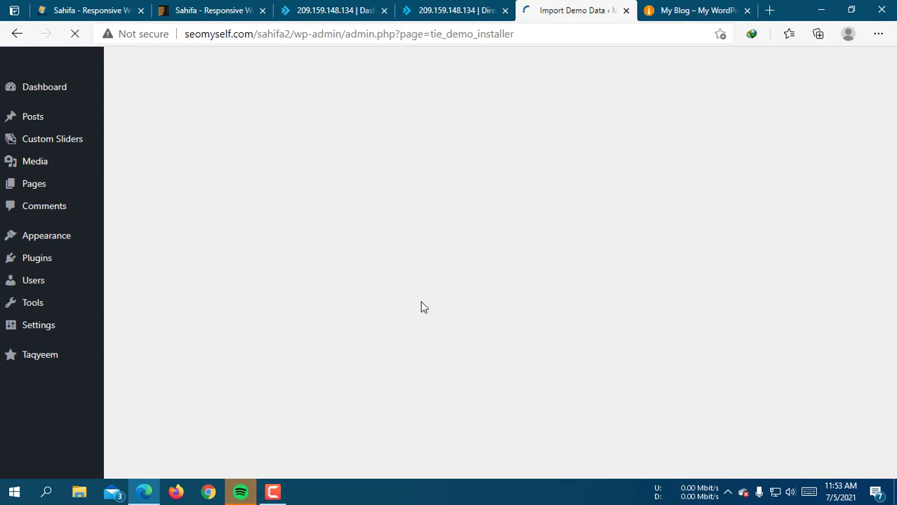
pyautogui.click(747, 11)
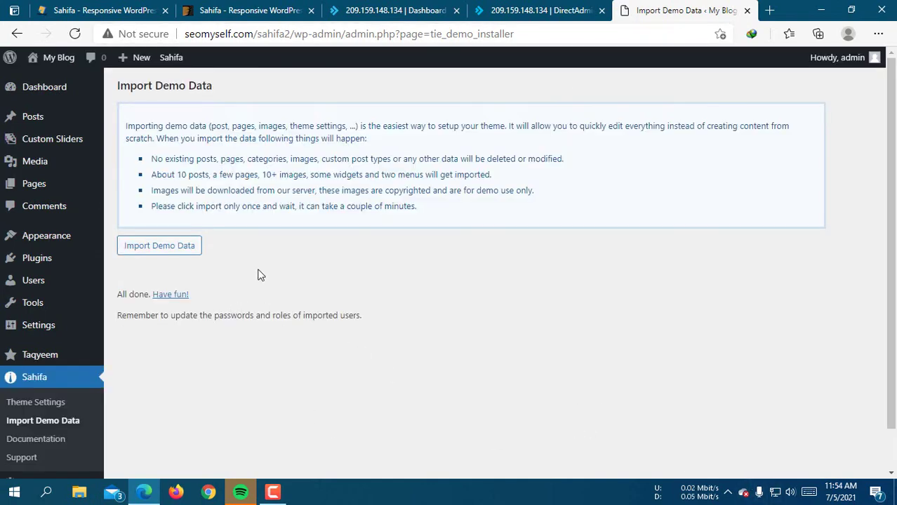
# Open the My Blog site in a new tab and look through its homepage with the imported demo content
pyautogui.rightClick(46, 60)
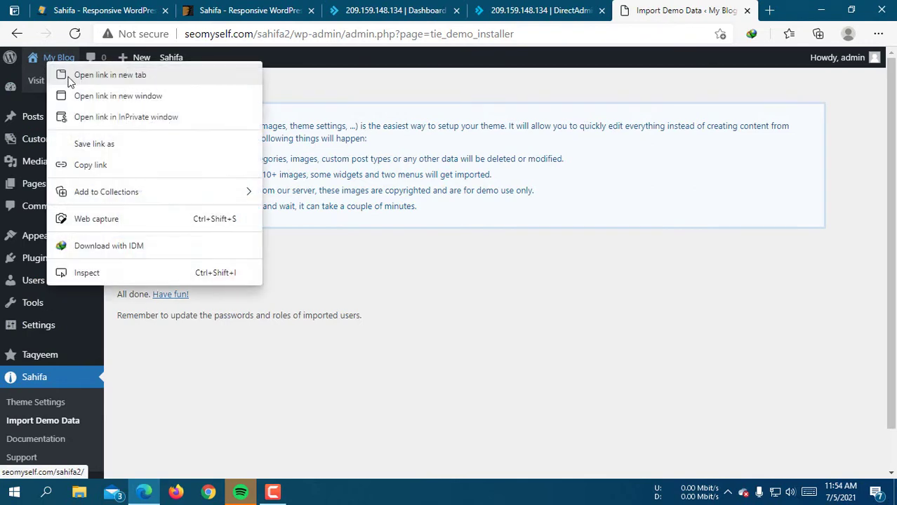
pyautogui.click(78, 74)
pyautogui.click(675, 10)
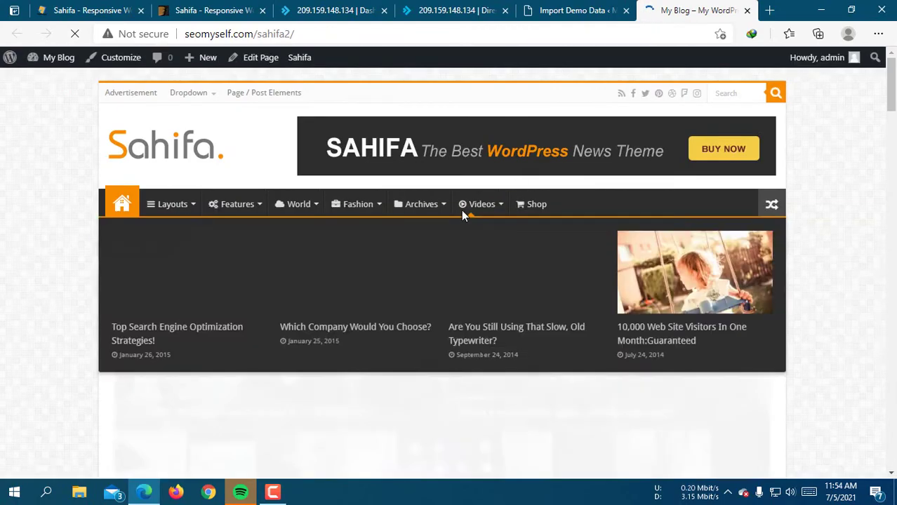
pyautogui.scroll(-5, 186, 258)
pyautogui.scroll(-15, 187, 261)
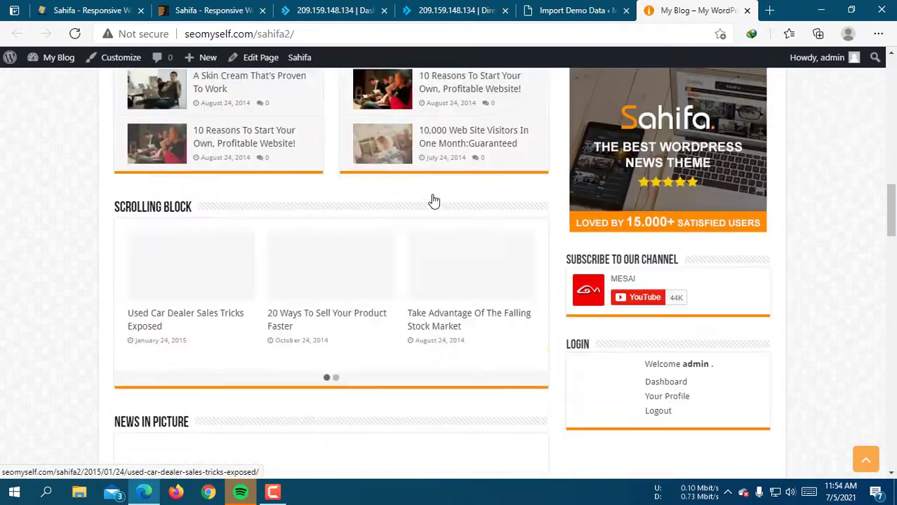
pyautogui.scroll(-12, 385, 318)
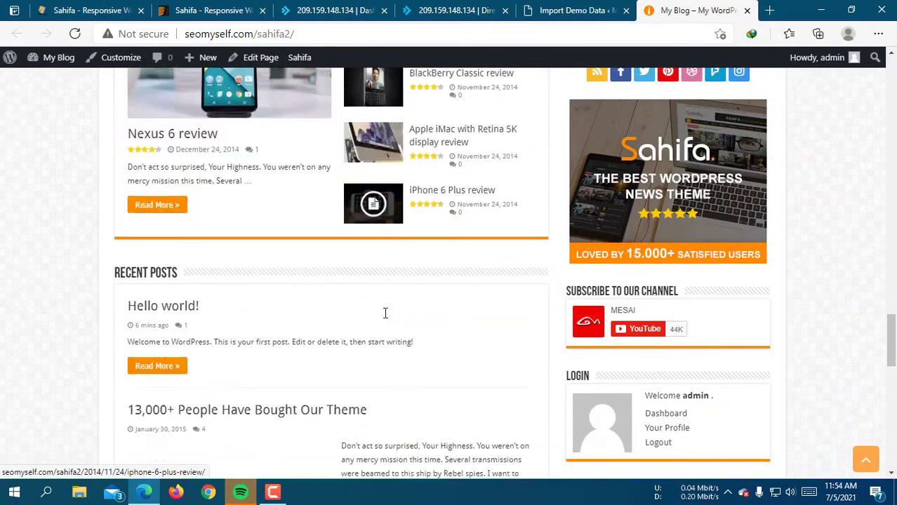
pyautogui.scroll(-3, 386, 274)
pyautogui.scroll(20, 393, 270)
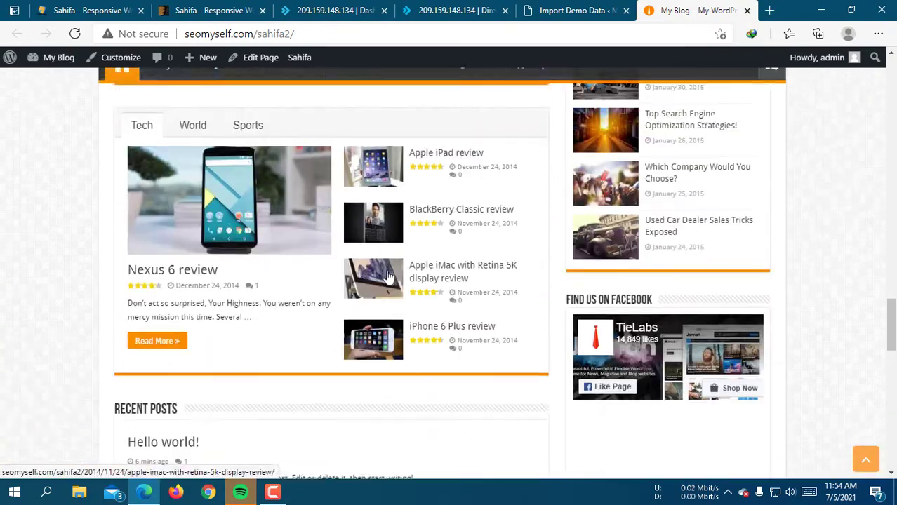
pyautogui.scroll(5, 430, 257)
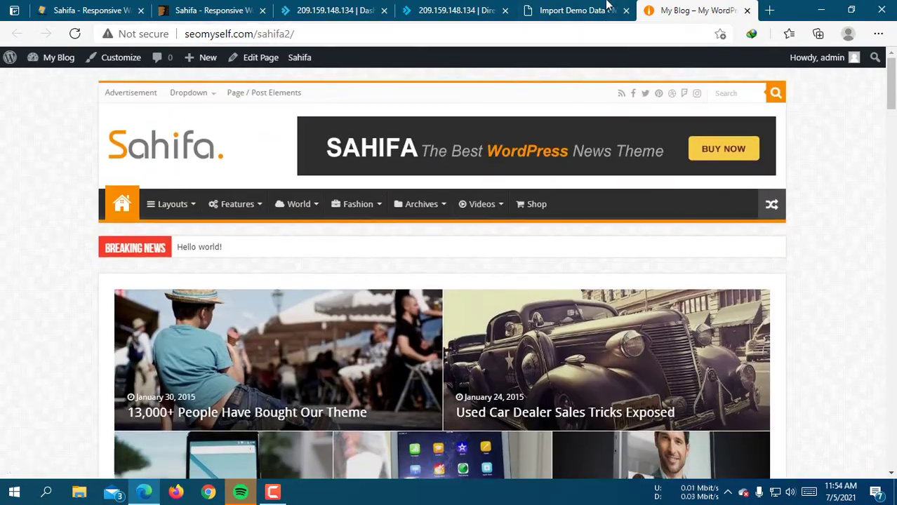
# Return to the WordPress admin and open the Sahifa Theme Settings
pyautogui.click(575, 10)
pyautogui.scroll(-2, 84, 295)
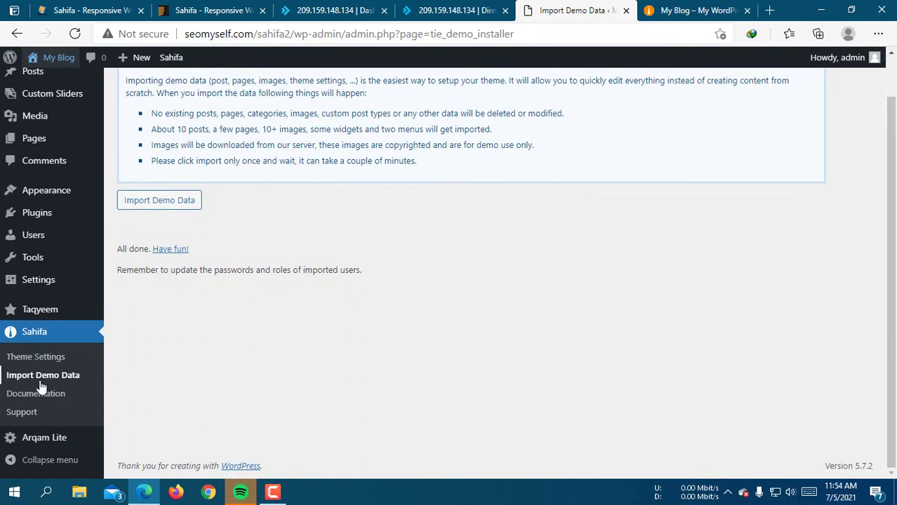
pyautogui.click(40, 365)
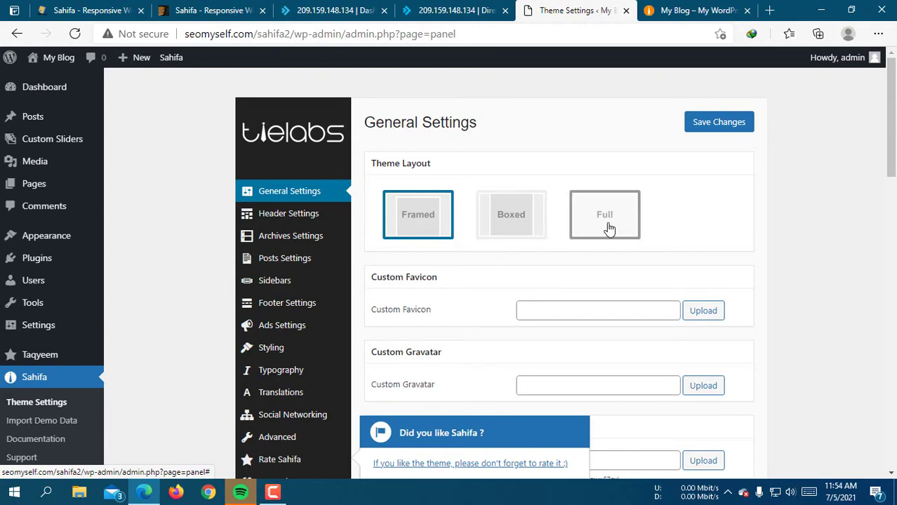
# Compare the Framed, Boxed and Full theme layout options with the layout of the blog homepage
pyautogui.click(698, 9)
pyautogui.scroll(-2, 293, 254)
pyautogui.scroll(2, 293, 255)
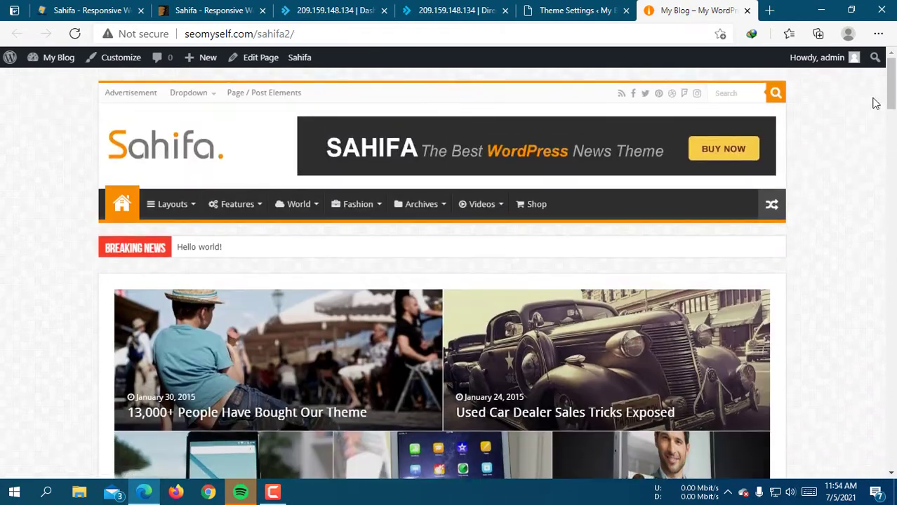
pyautogui.scroll(-5, 593, 321)
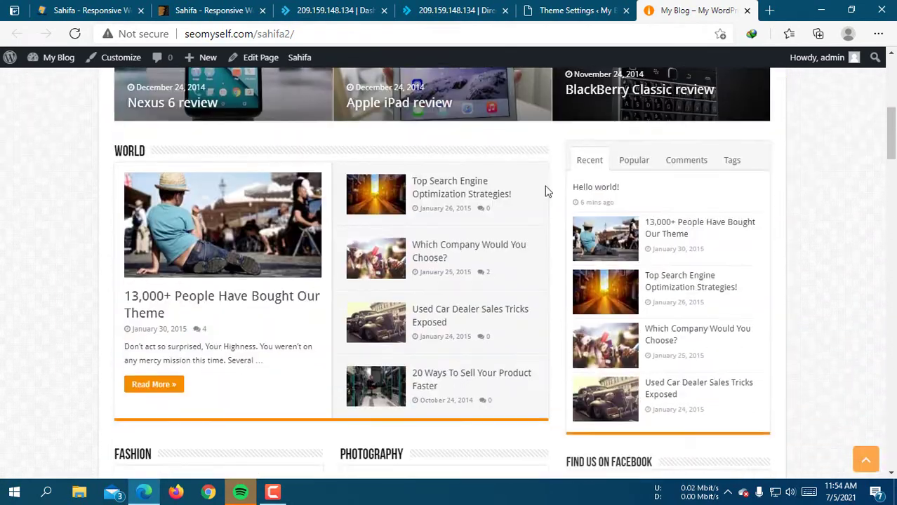
pyautogui.click(560, 10)
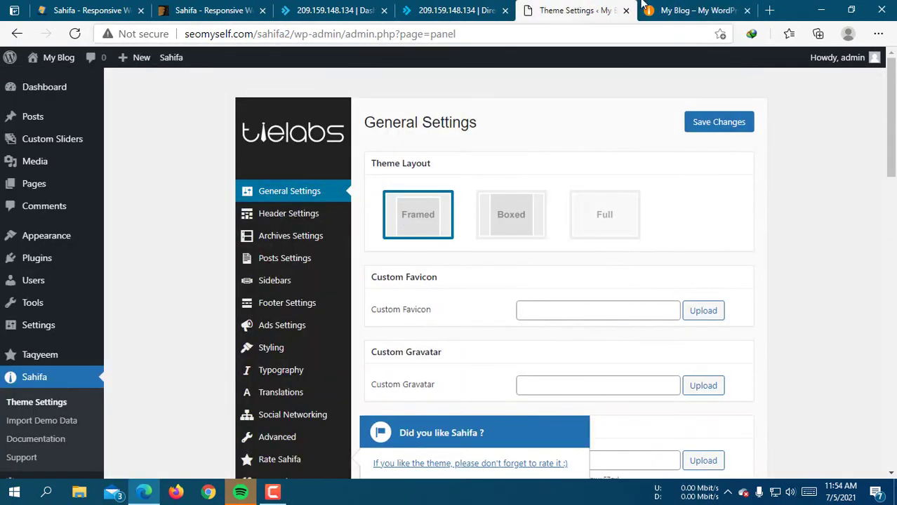
pyautogui.hotkey('ctrl', 'Tab')
pyautogui.scroll(5, 425, 284)
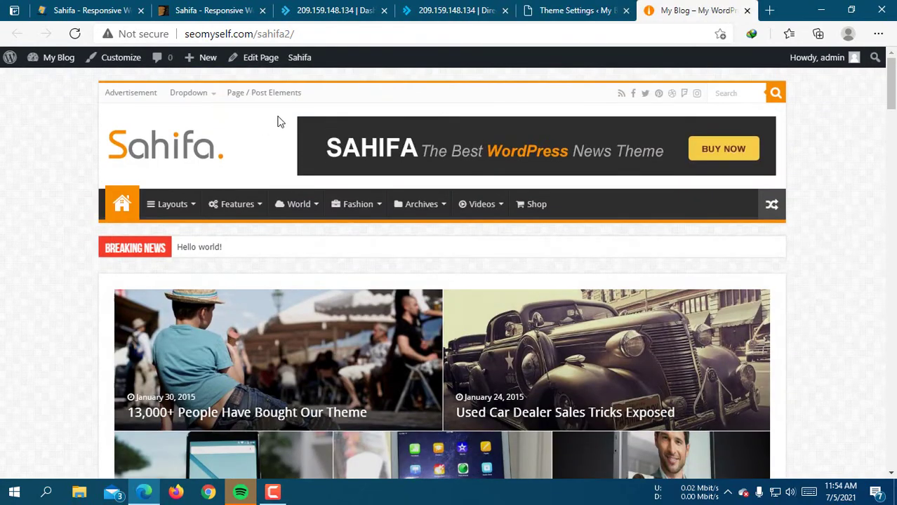
pyautogui.click(563, 10)
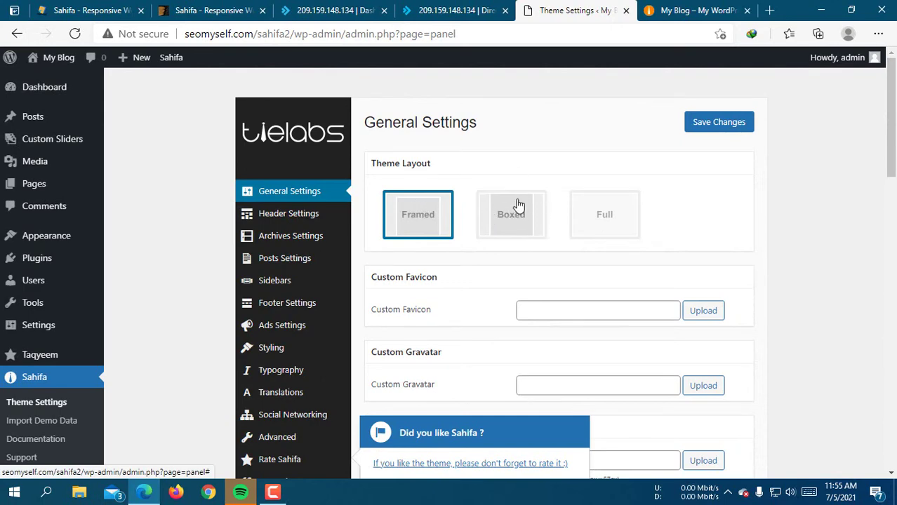
pyautogui.click(683, 9)
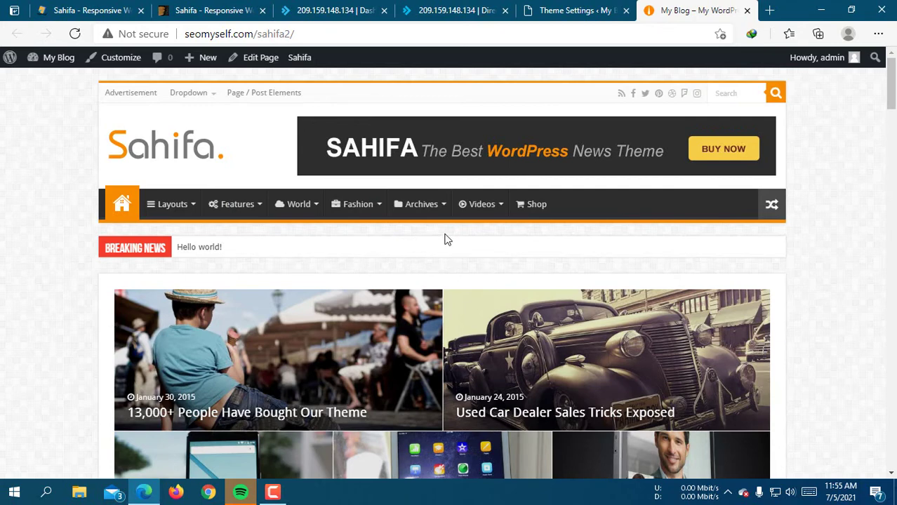
pyautogui.click(554, 9)
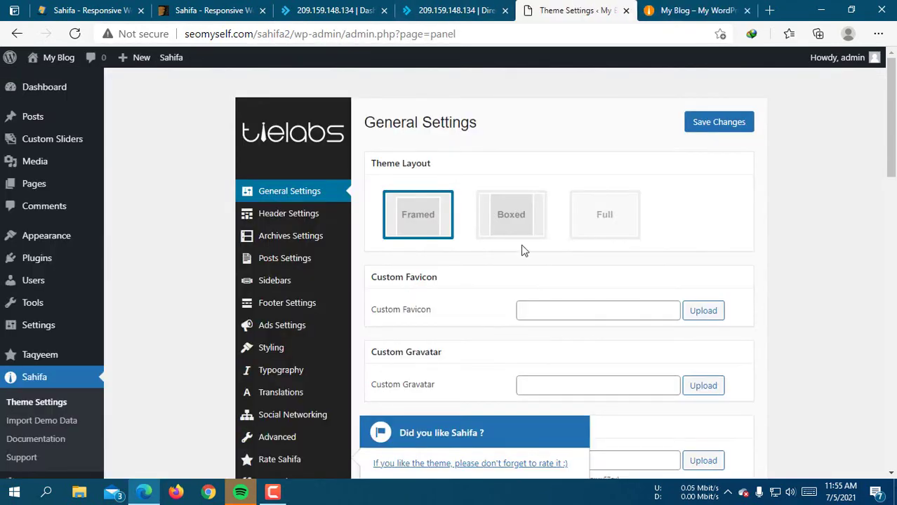
# Dismiss the "Did you like Sahifa ?" rating notice in the General Settings
pyautogui.scroll(-3, 445, 301)
pyautogui.scroll(1, 405, 222)
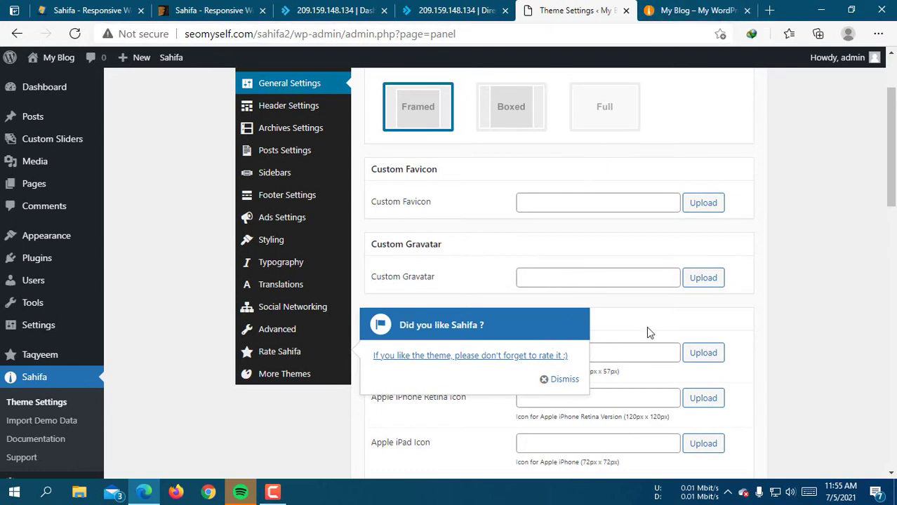
pyautogui.scroll(-2, 595, 254)
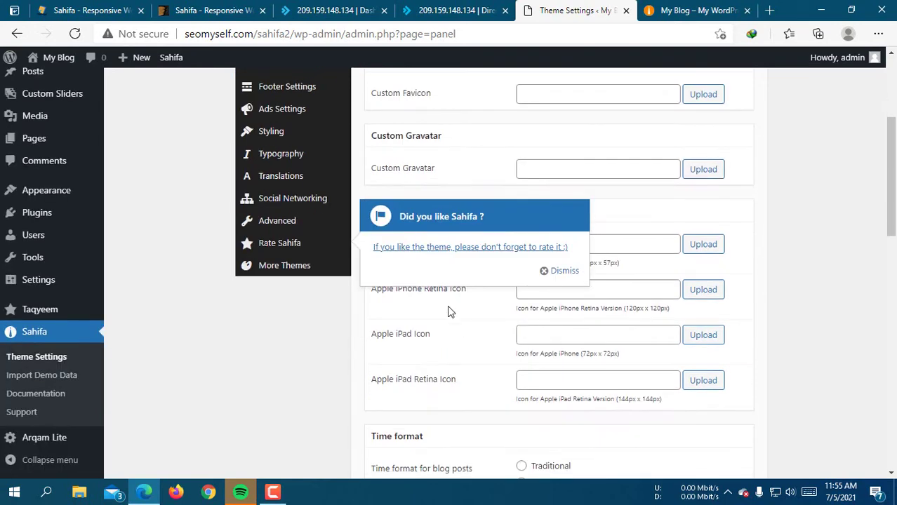
pyautogui.click(558, 272)
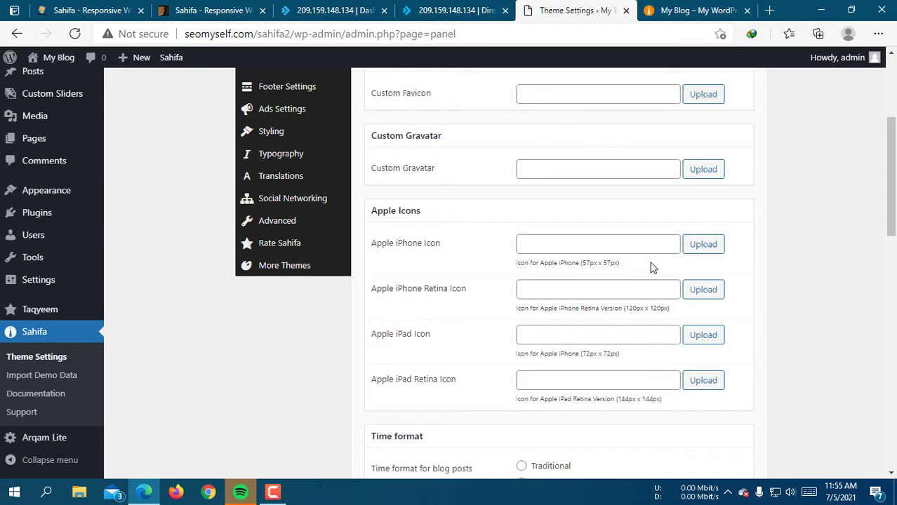
# Examine the recommended Apple icon sizes and the time format options for blog posts
pyautogui.moveTo(645, 261); pyautogui.dragTo(513, 264)
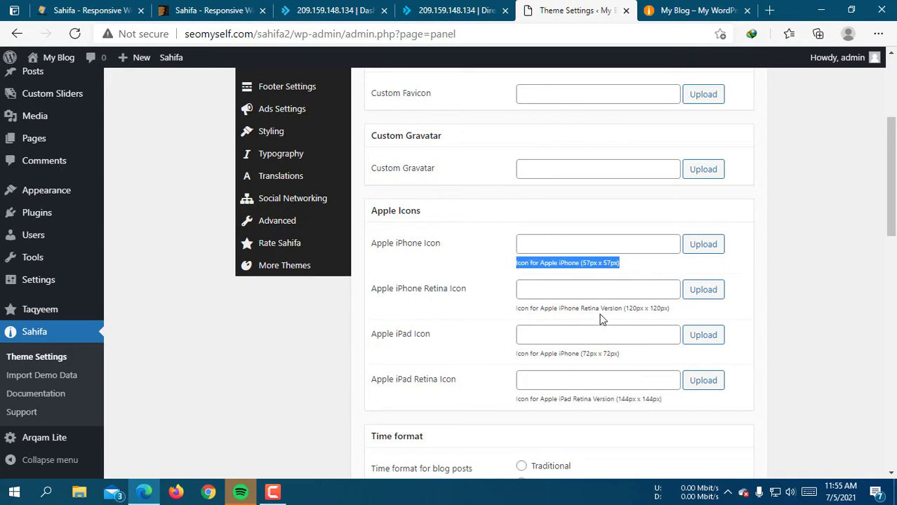
pyautogui.moveTo(680, 316); pyautogui.dragTo(540, 336)
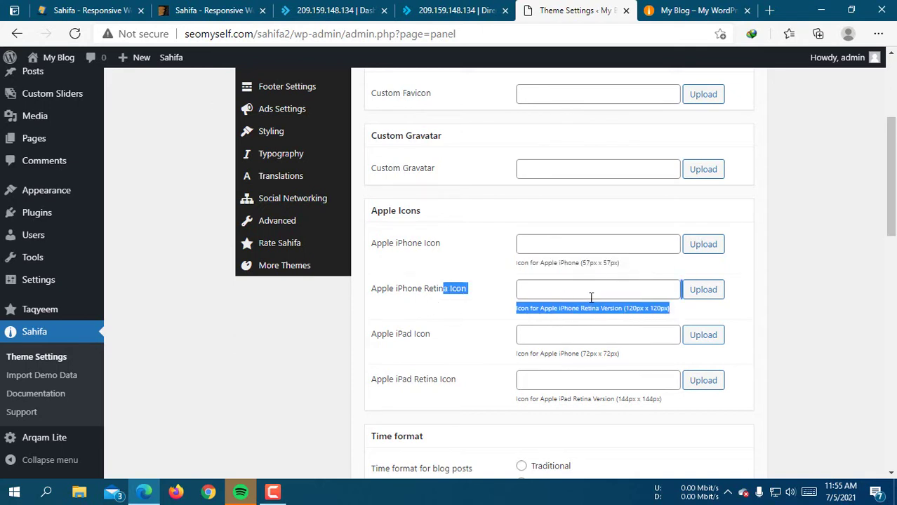
pyautogui.click(633, 309)
pyautogui.scroll(-3, 476, 328)
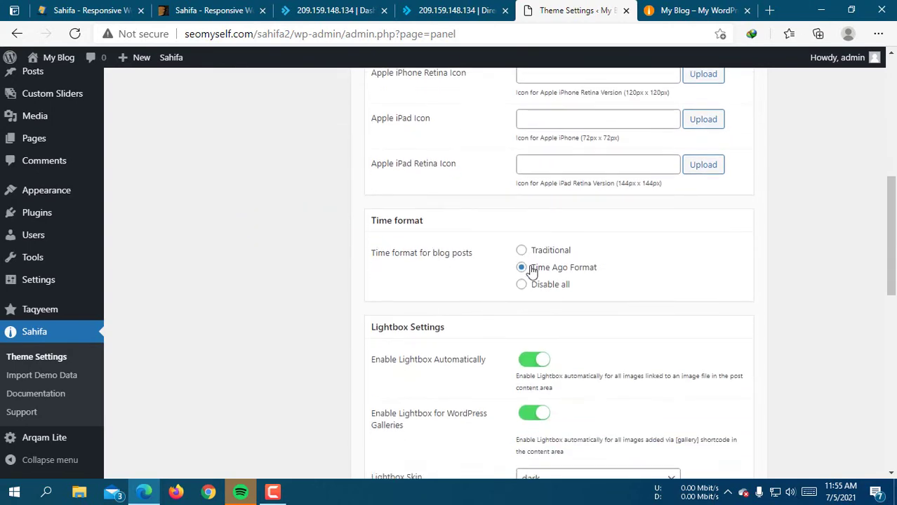
# Check how post times are displayed on the blog homepage, from its header to its footer widgets
pyautogui.click(712, 10)
pyautogui.scroll(-15, 417, 369)
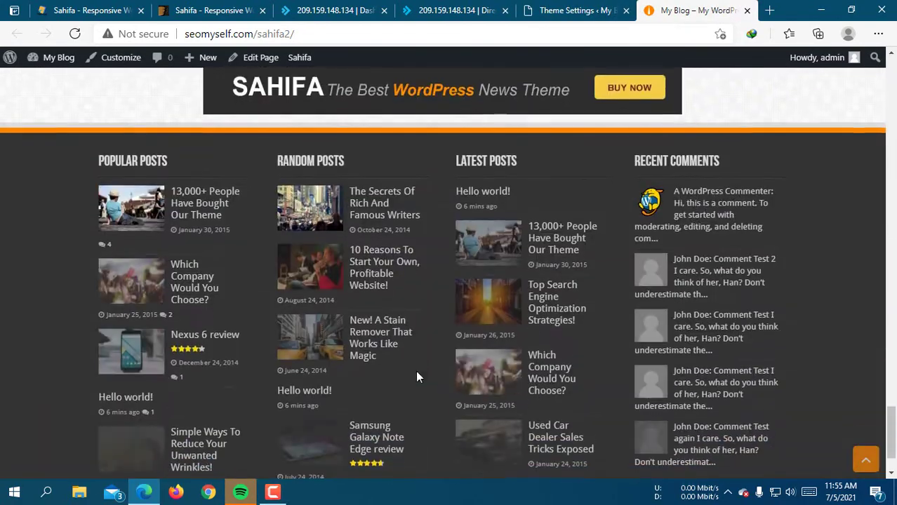
pyautogui.scroll(15, 416, 377)
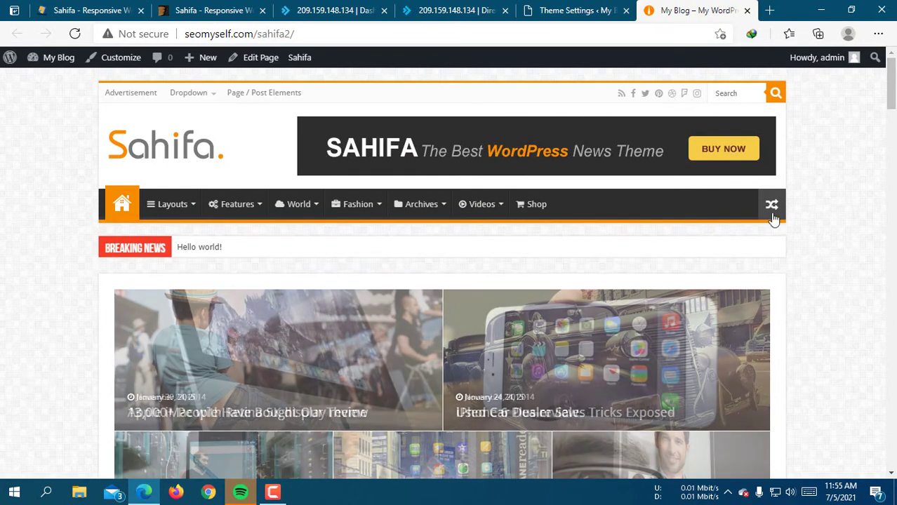
# Review the remaining General Settings, including lightbox, breadcrumbs, header code and footer code, and open the Header Settings
pyautogui.click(590, 9)
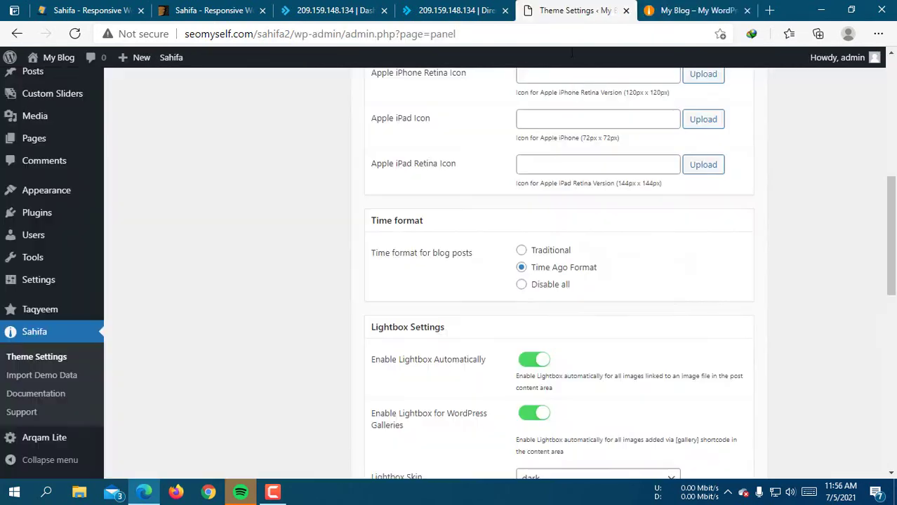
pyautogui.scroll(-5, 558, 291)
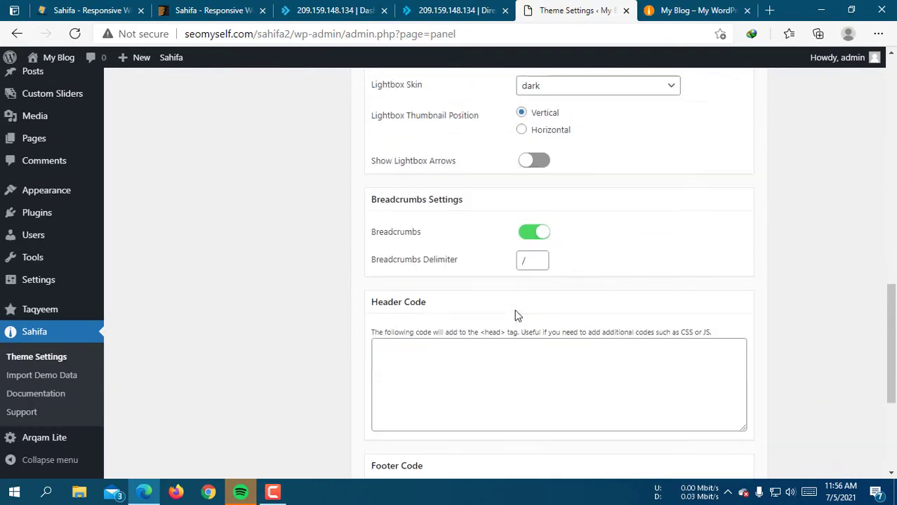
pyautogui.scroll(1, 517, 314)
pyautogui.scroll(-5, 558, 372)
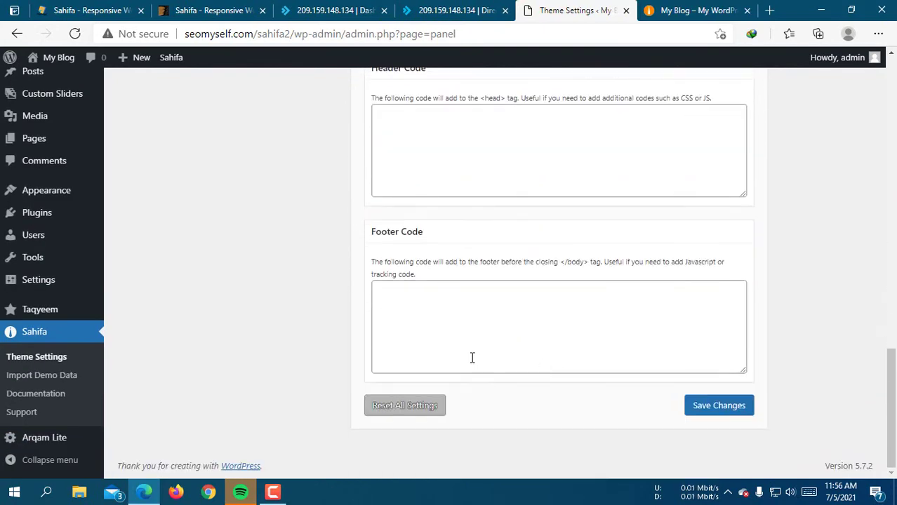
pyautogui.scroll(15, 473, 357)
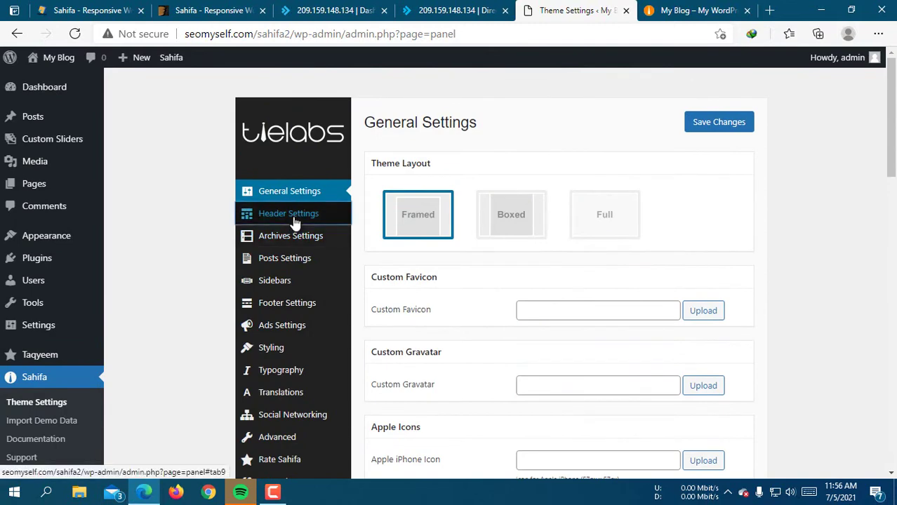
pyautogui.click(295, 222)
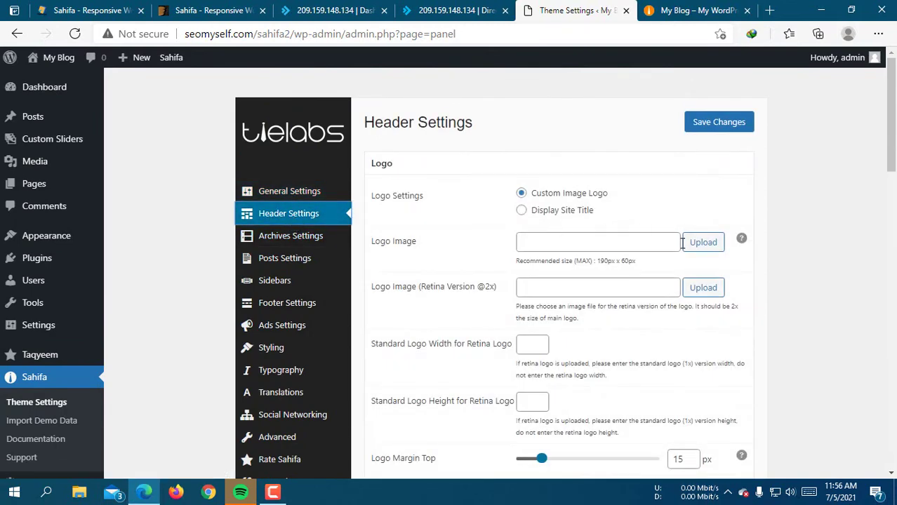
# Examine the blog homepage's logo, header and footer alongside the Header Settings options
pyautogui.click(685, 11)
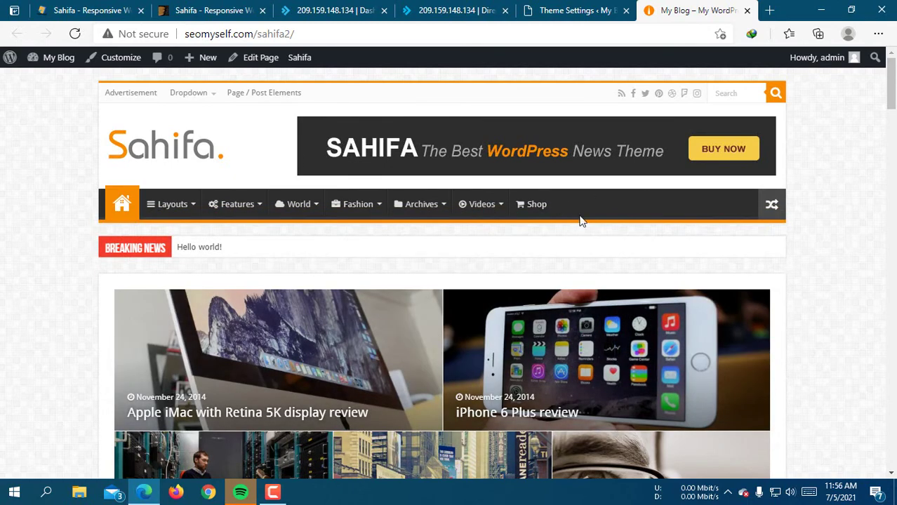
pyautogui.scroll(-10, 869, 386)
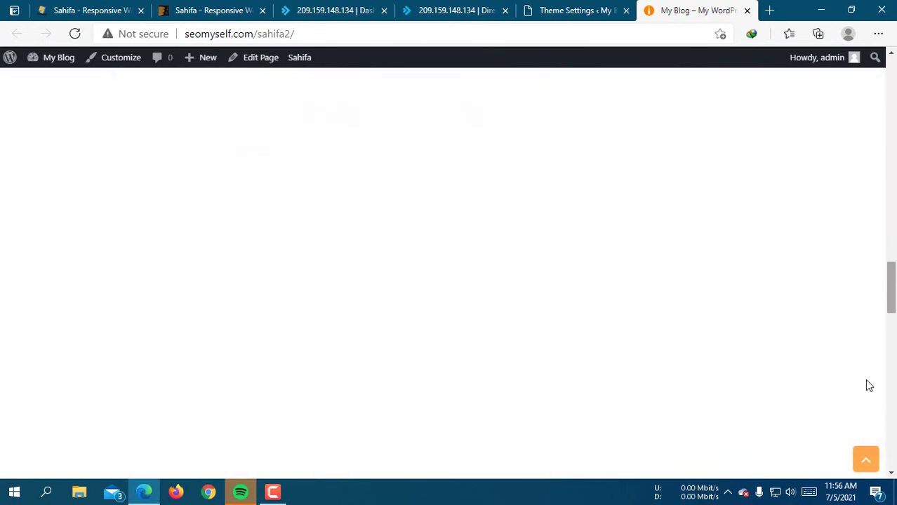
pyautogui.scroll(-5, 870, 386)
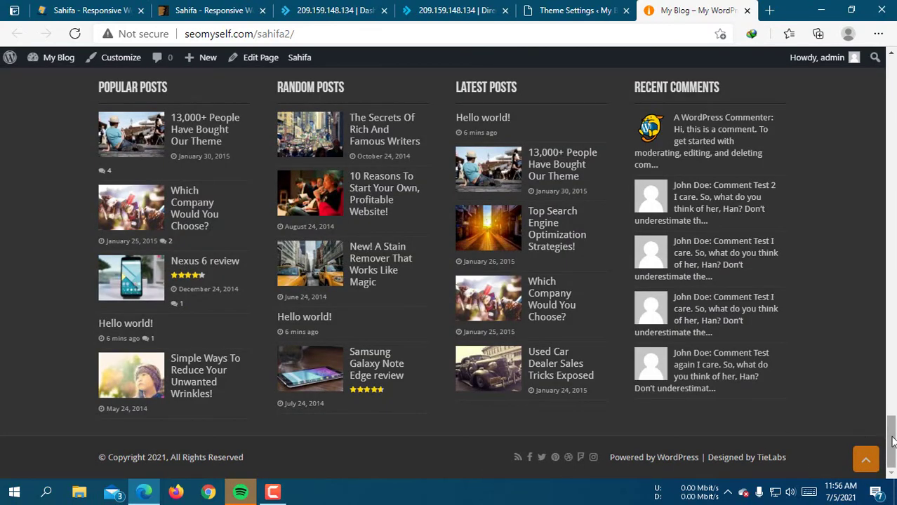
pyautogui.moveTo(891, 441); pyautogui.dragTo(891, 82)
pyautogui.click(608, 6)
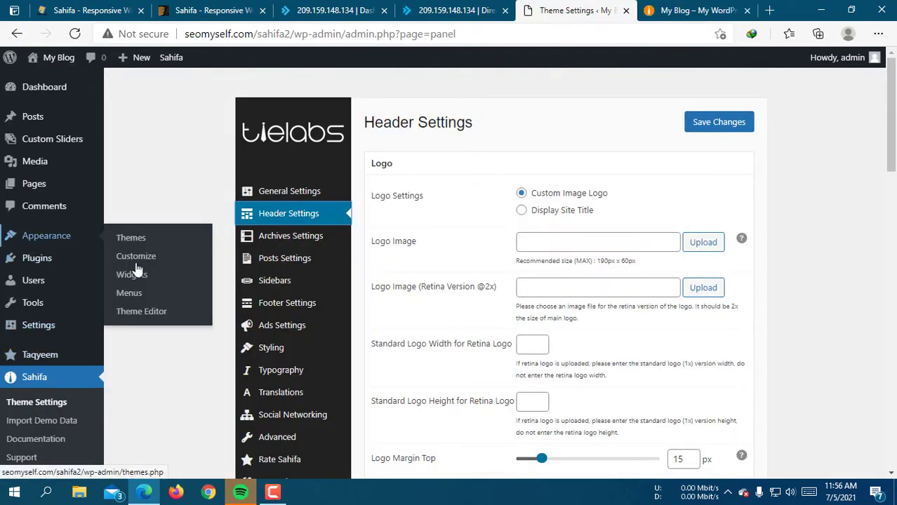
pyautogui.hotkey('ctrl', 'Tab')
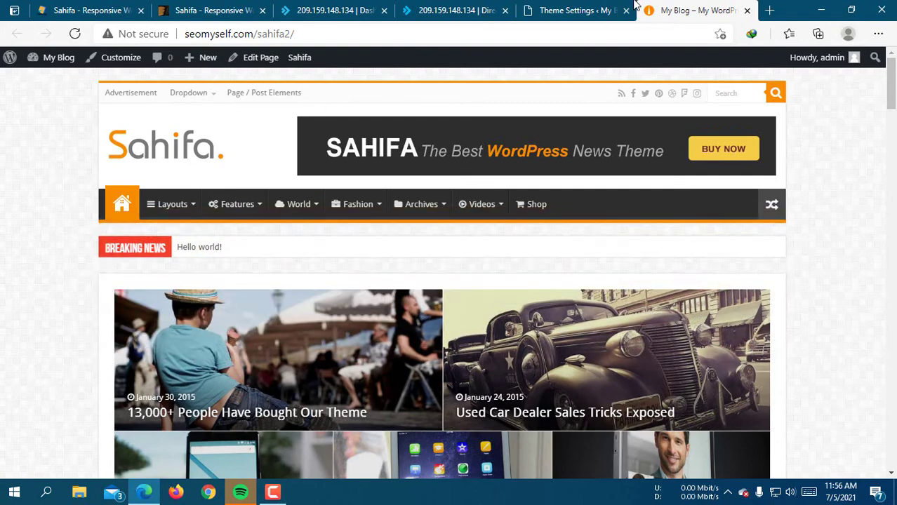
# Open the site's Menus settings, check the assigned menu locations and return to editing the Main Menu
pyautogui.click(634, 5)
pyautogui.moveTo(22, 240)
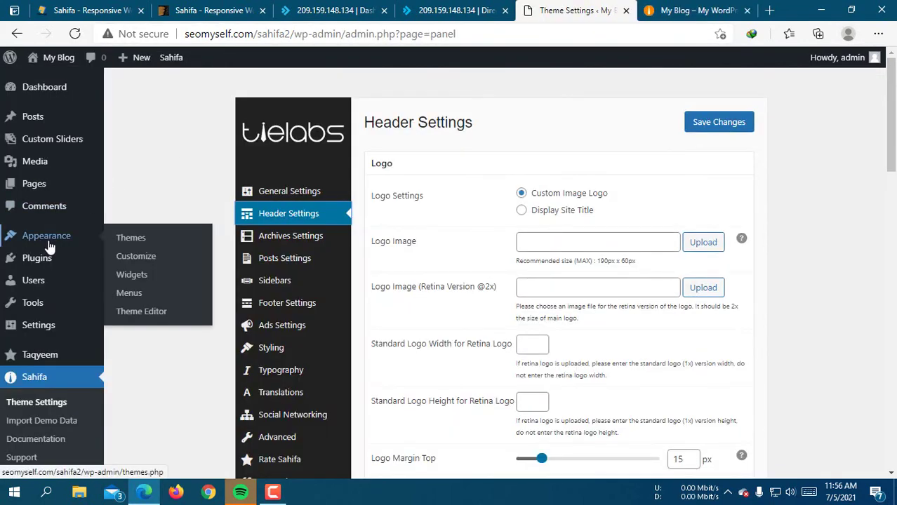
pyautogui.click(133, 297)
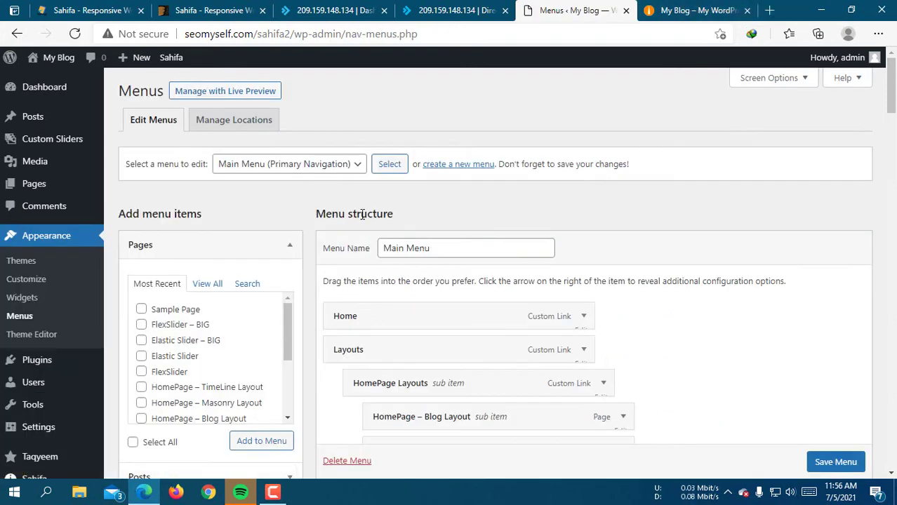
pyautogui.click(226, 125)
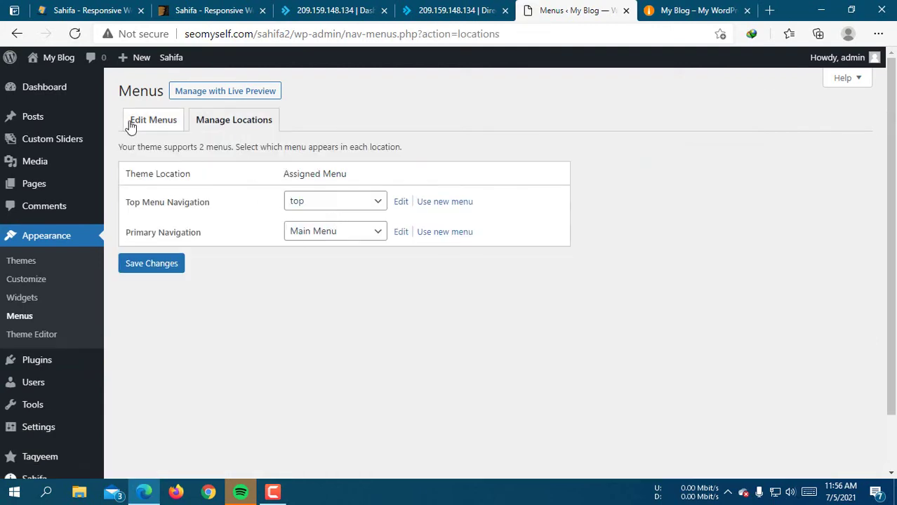
pyautogui.click(152, 120)
# Check the blog homepage from its header menus to its footer and return to the Menus settings
pyautogui.click(660, 10)
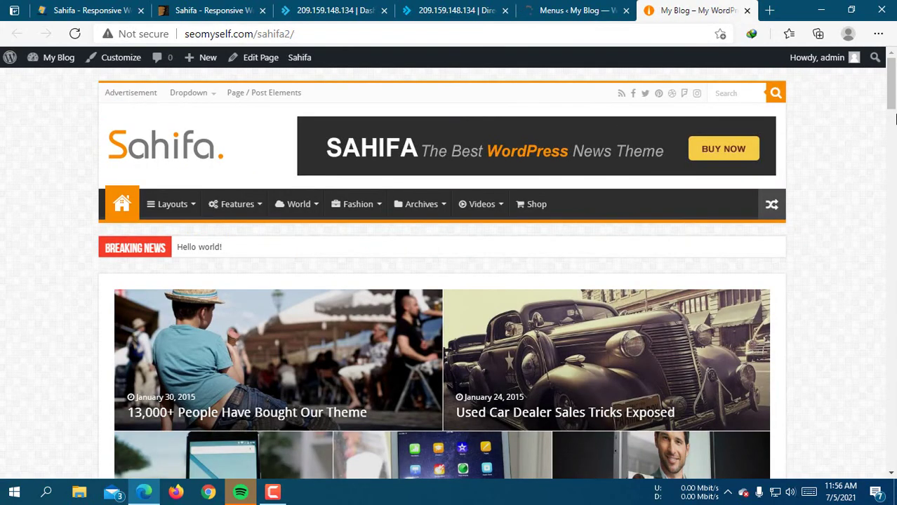
pyautogui.moveTo(891, 87); pyautogui.dragTo(891, 445)
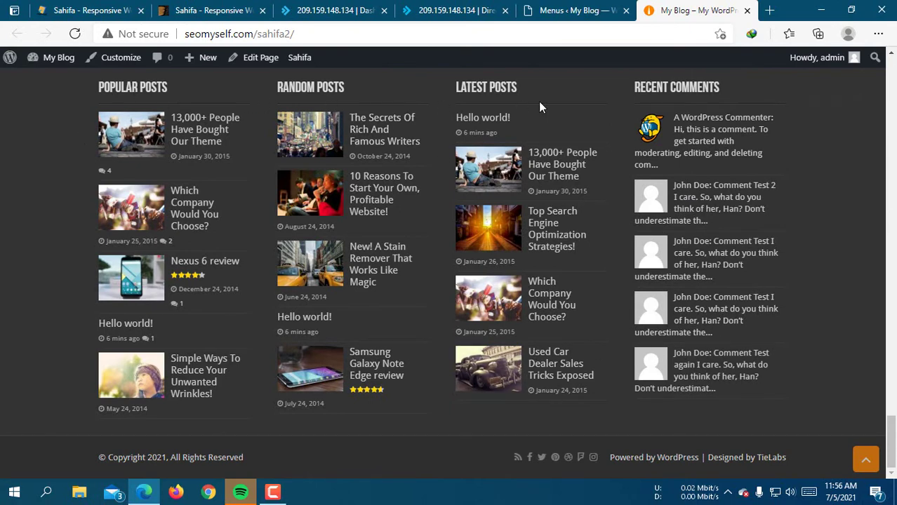
pyautogui.click(592, 7)
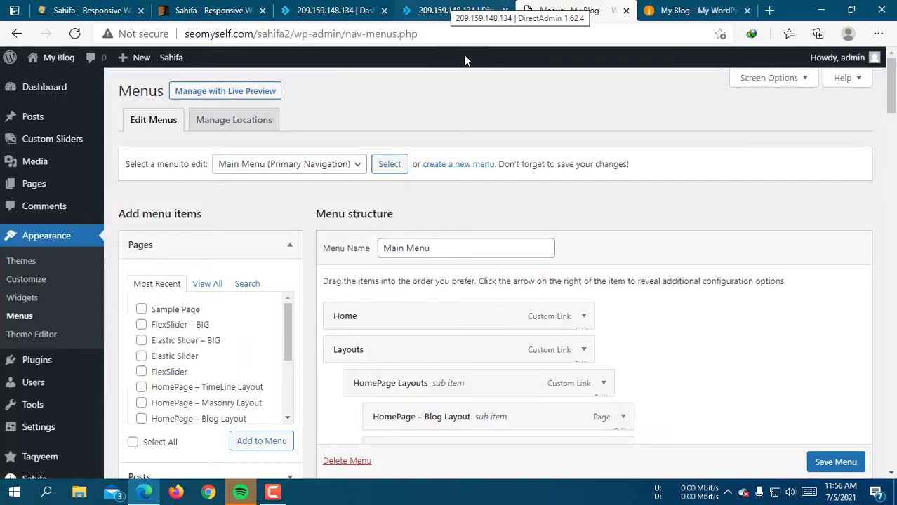
# Open the Widgets settings and compare the Primary Widget Area's Tabs and Facebook widgets with the homepage sidebar
pyautogui.click(13, 300)
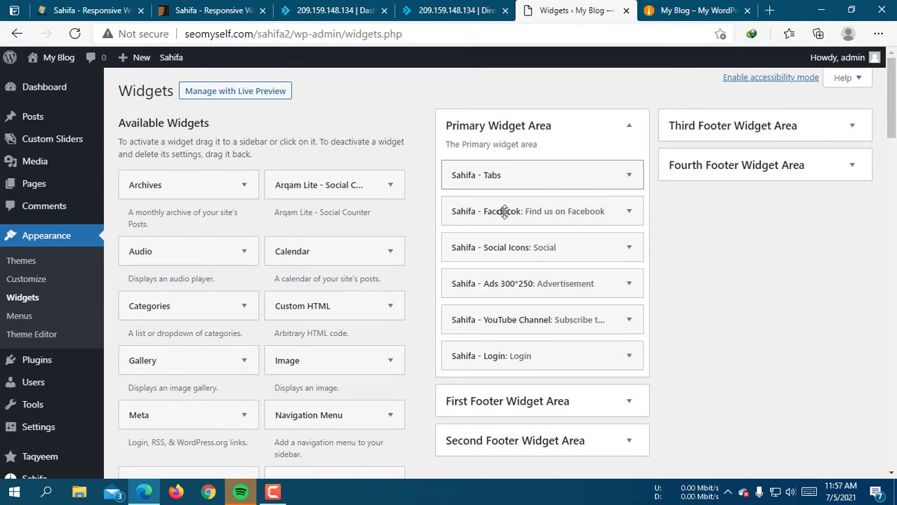
pyautogui.click(685, 8)
pyautogui.scroll(15, 748, 224)
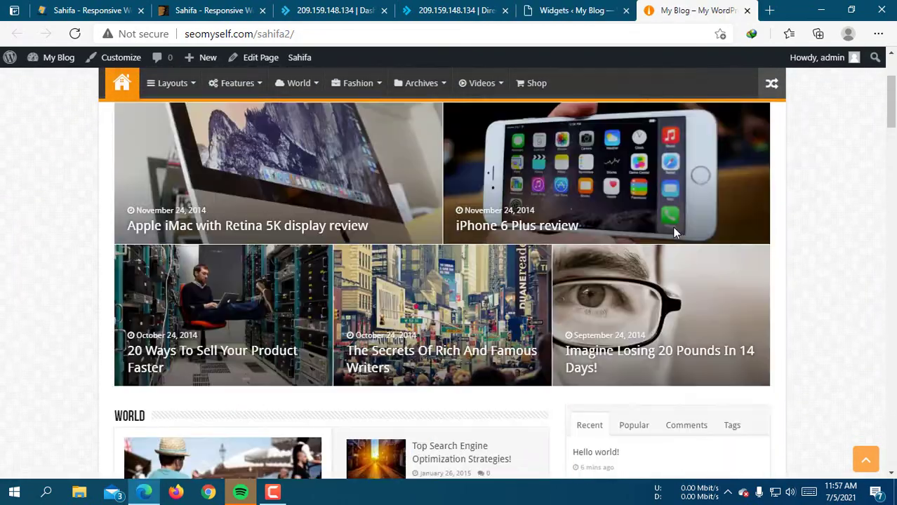
pyautogui.scroll(2, 672, 243)
pyautogui.scroll(-6, 671, 257)
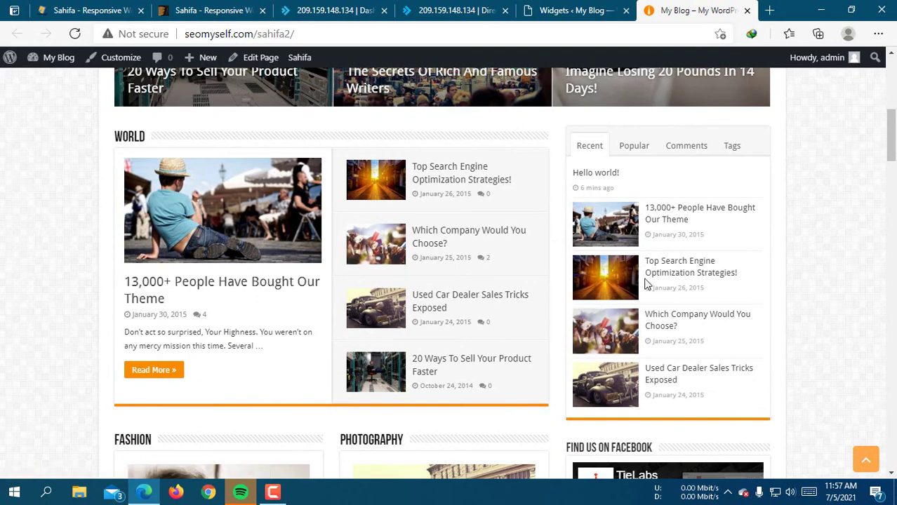
pyautogui.scroll(-5, 645, 283)
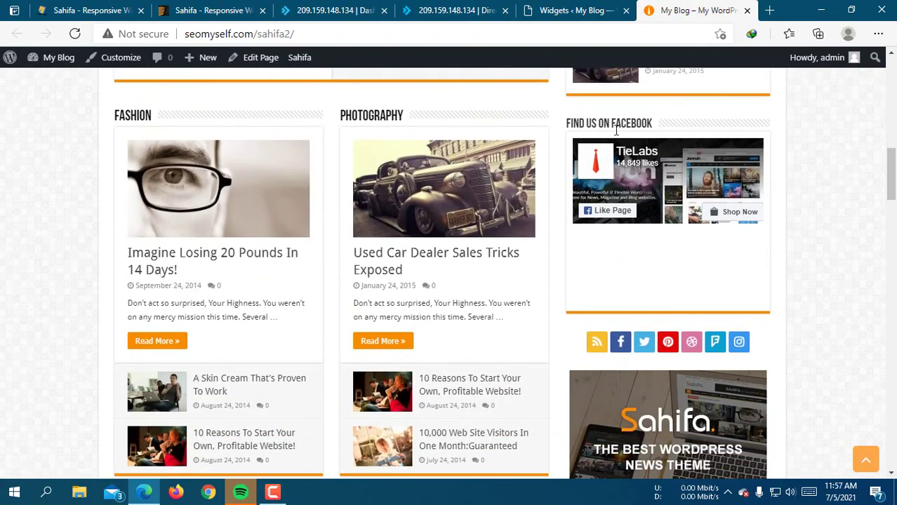
# Match the Facebook, Social Icons and Ads 300*250 widgets in the Primary Widget Area with the homepage sidebar
pyautogui.click(588, 6)
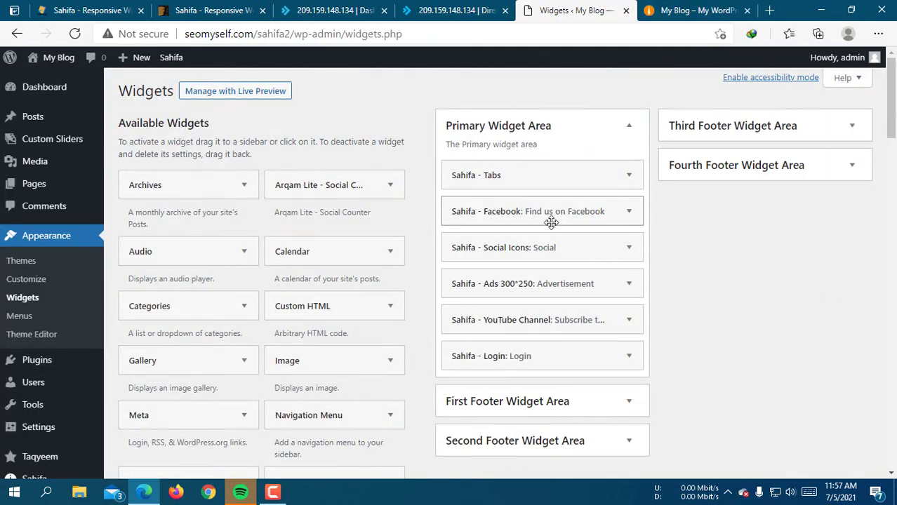
pyautogui.click(687, 10)
pyautogui.scroll(-3, 647, 294)
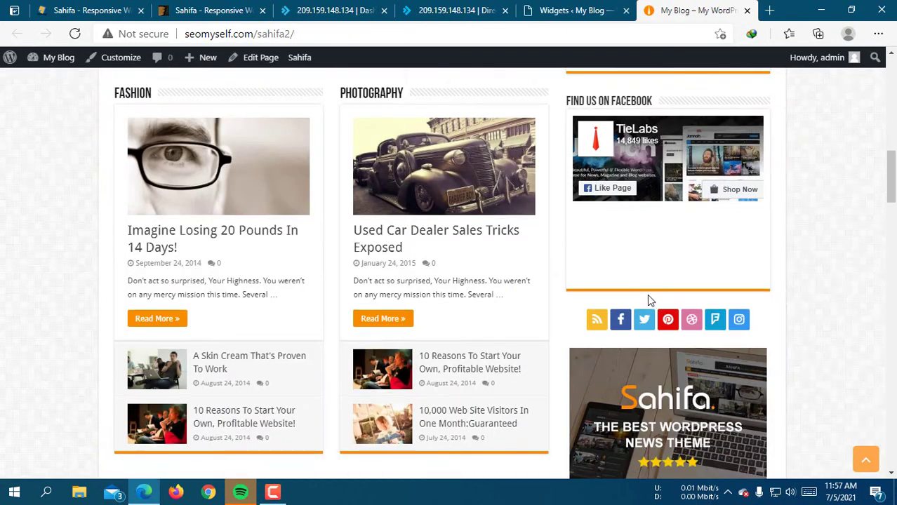
pyautogui.click(582, 10)
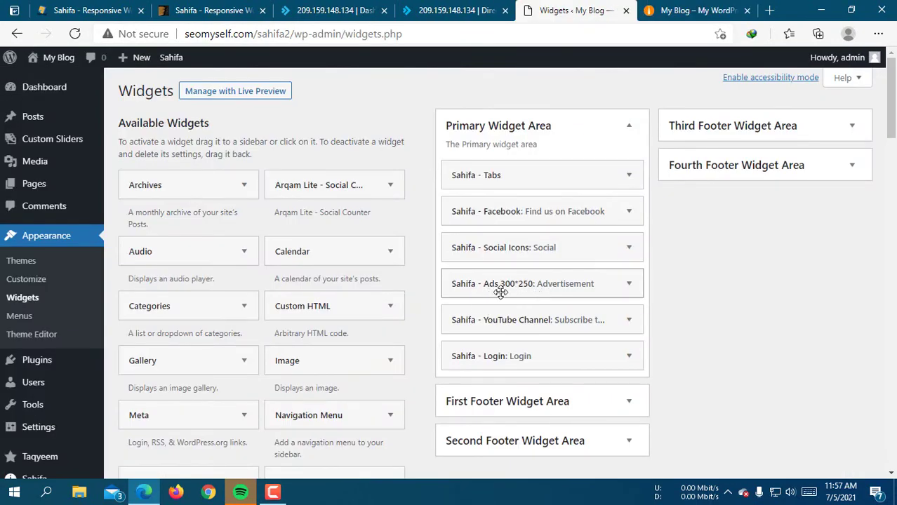
pyautogui.click(688, 10)
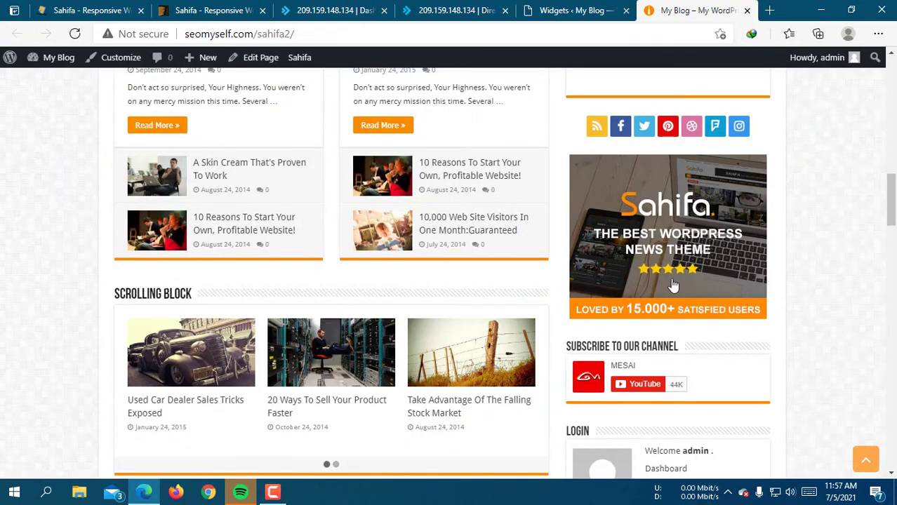
pyautogui.scroll(-3, 672, 284)
pyautogui.scroll(2, 671, 281)
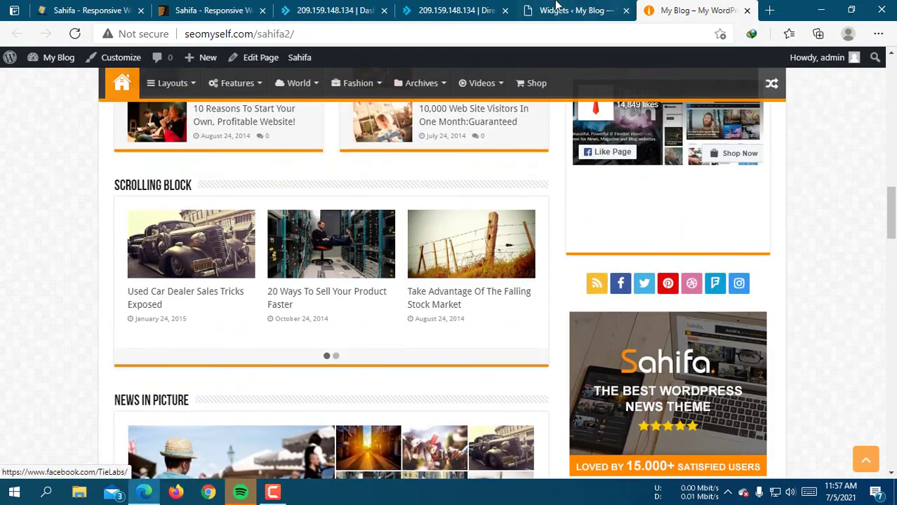
# Match the YouTube Channel and Login widgets in the Primary Widget Area with their blocks in the homepage sidebar
pyautogui.click(580, 10)
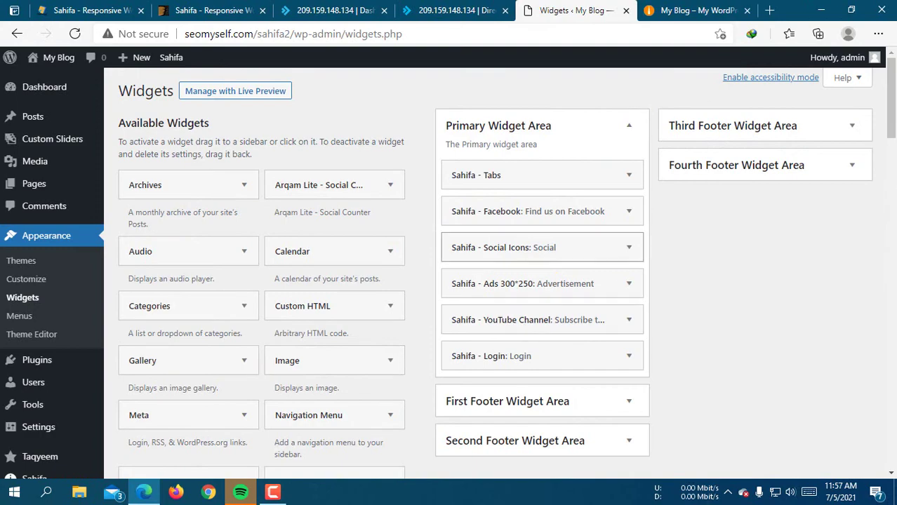
pyautogui.click(716, 9)
pyautogui.scroll(-3, 728, 389)
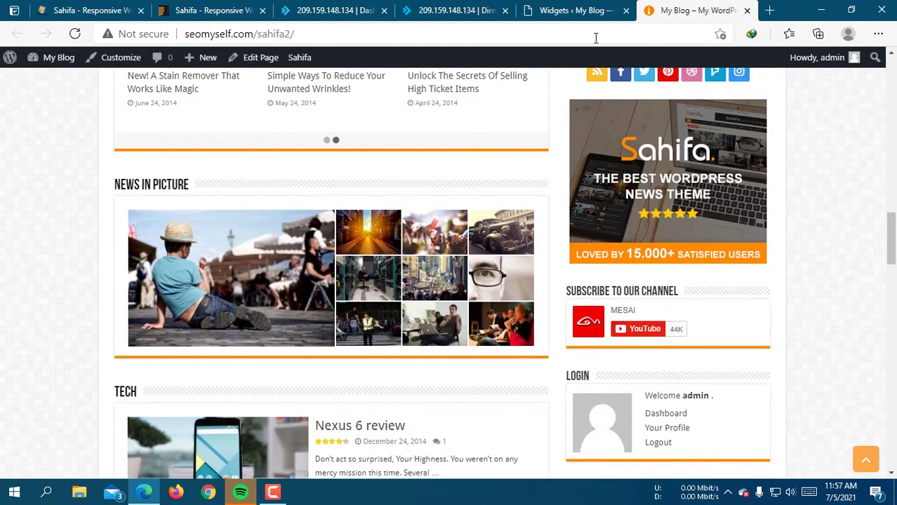
pyautogui.click(576, 10)
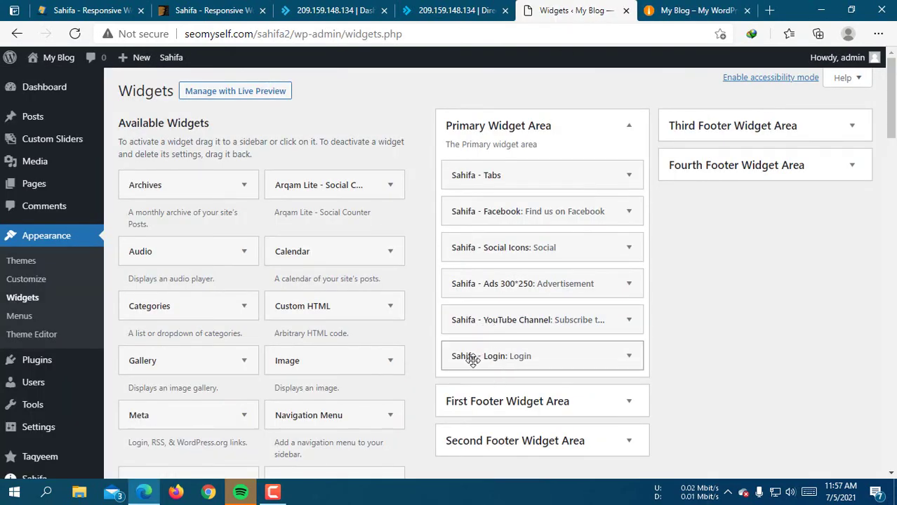
pyautogui.click(663, 10)
pyautogui.scroll(-1, 658, 437)
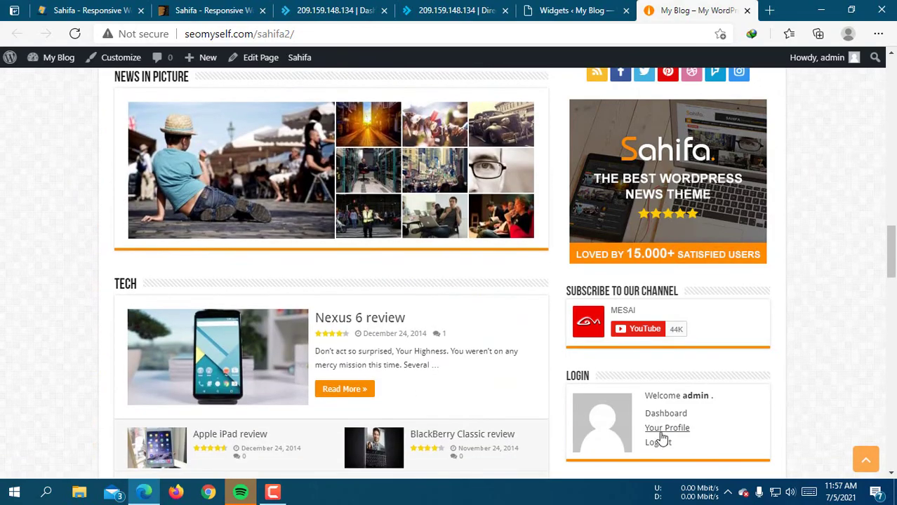
# Look over the homepage's footer widgets, header banner and upper content blocks
pyautogui.scroll(-15, 661, 437)
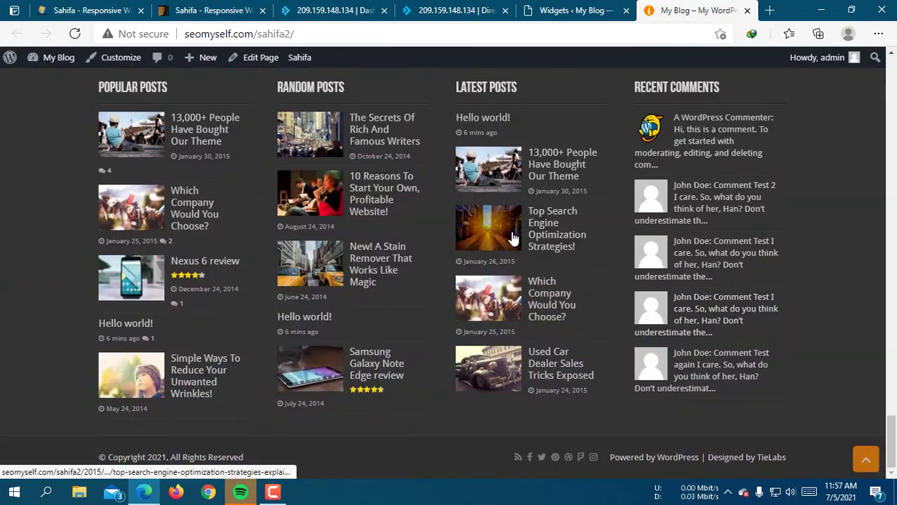
pyautogui.scroll(20, 512, 239)
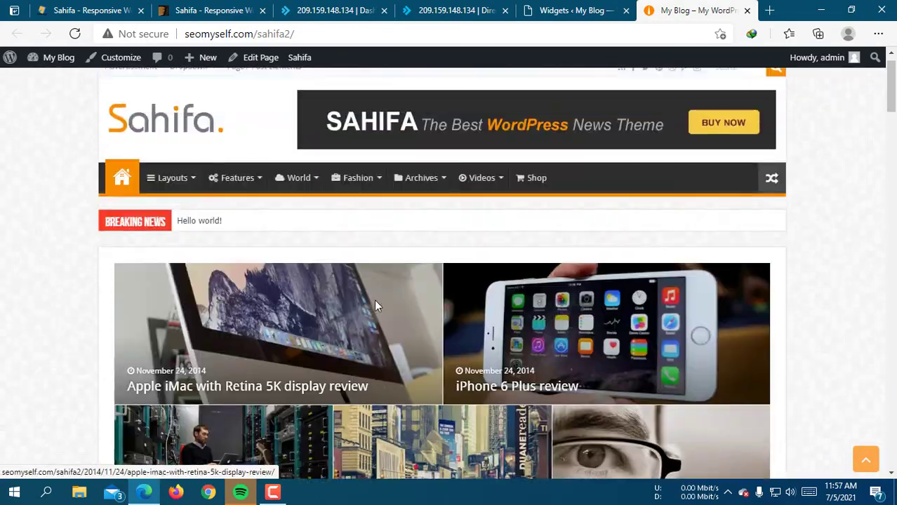
pyautogui.scroll(1, 379, 306)
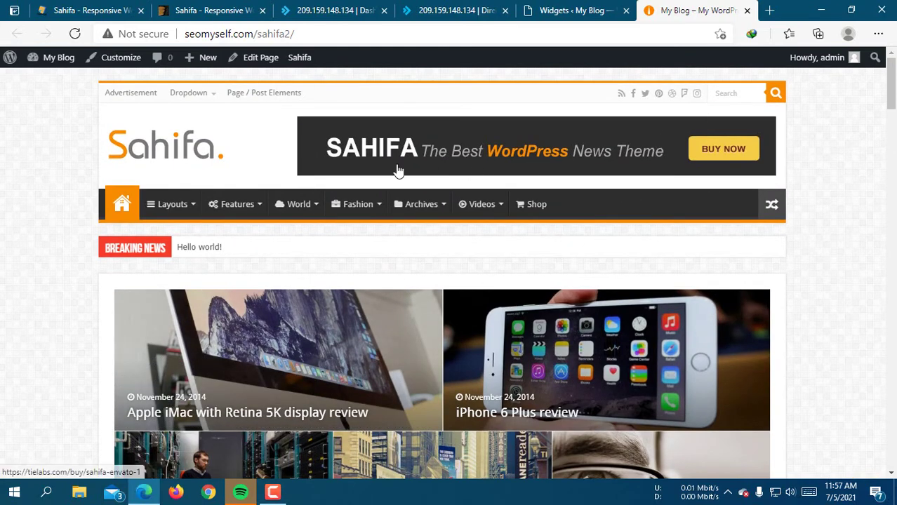
pyautogui.scroll(-10, 254, 227)
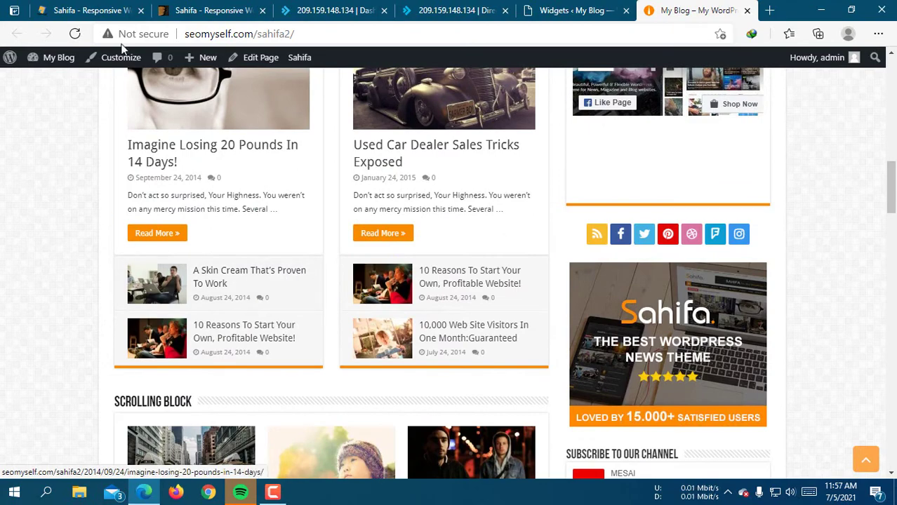
pyautogui.scroll(10, 158, 112)
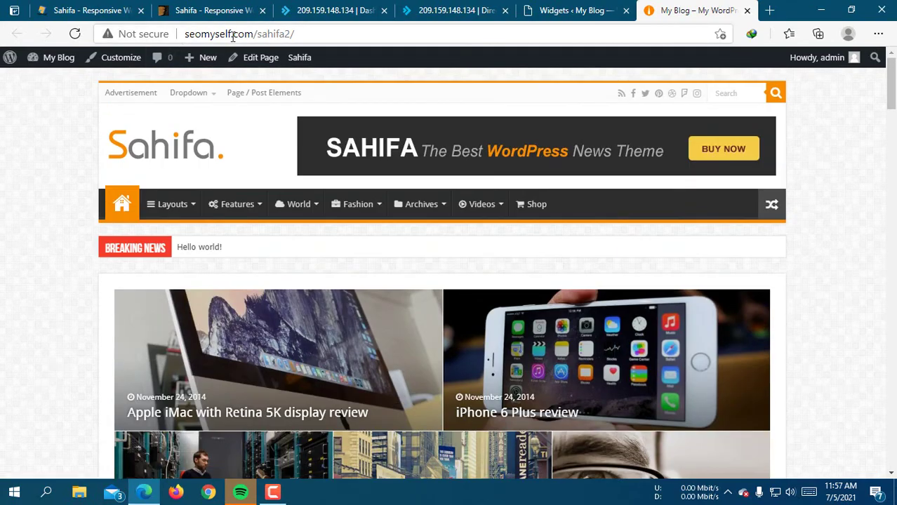
# Highlight the seomyself domain name in the site address and review the whole demo homepage from header to footer
pyautogui.moveTo(233, 30); pyautogui.dragTo(188, 35)
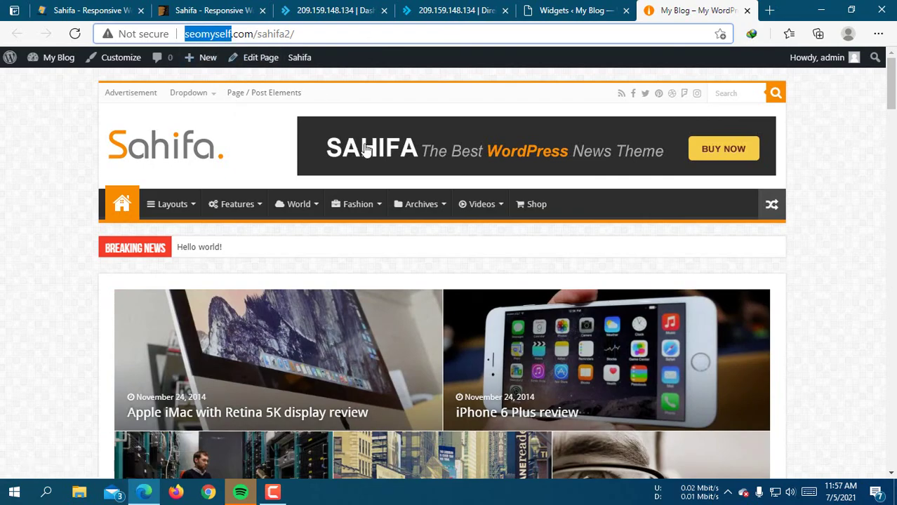
pyautogui.scroll(-20, 300, 286)
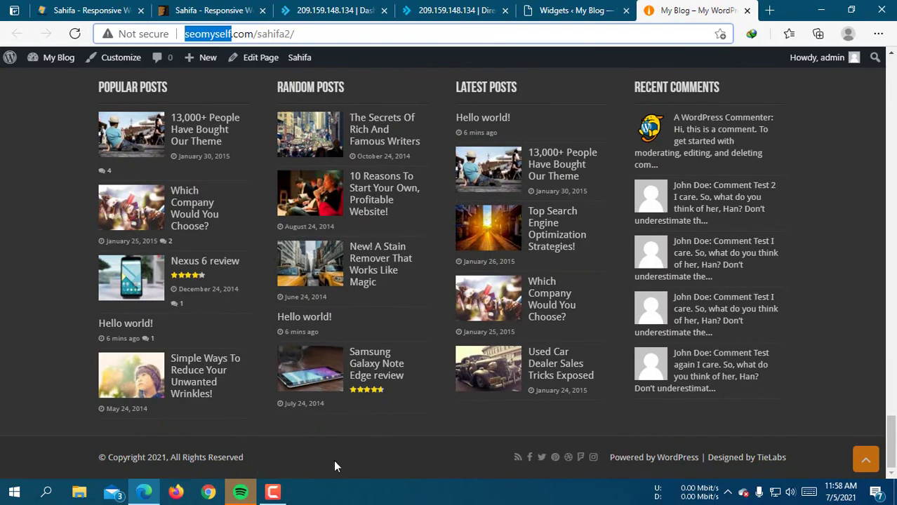
pyautogui.scroll(20, 362, 339)
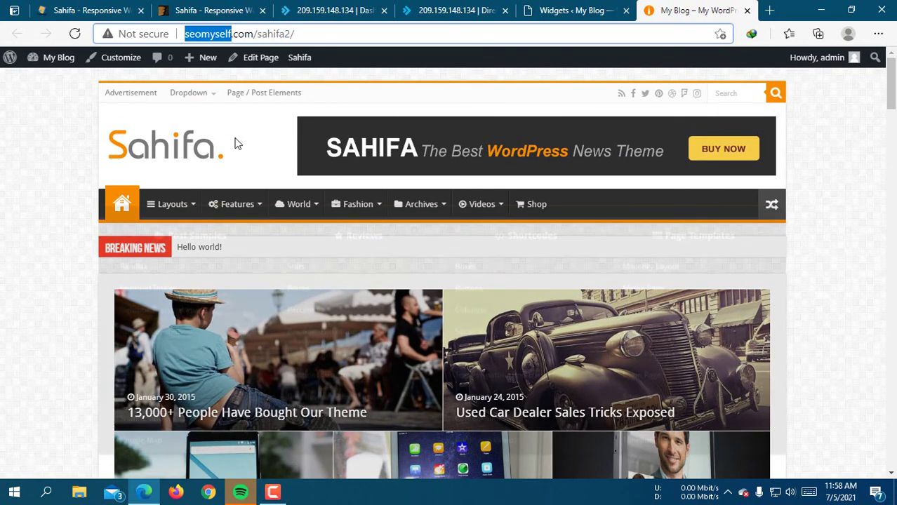
pyautogui.scroll(-8, 211, 295)
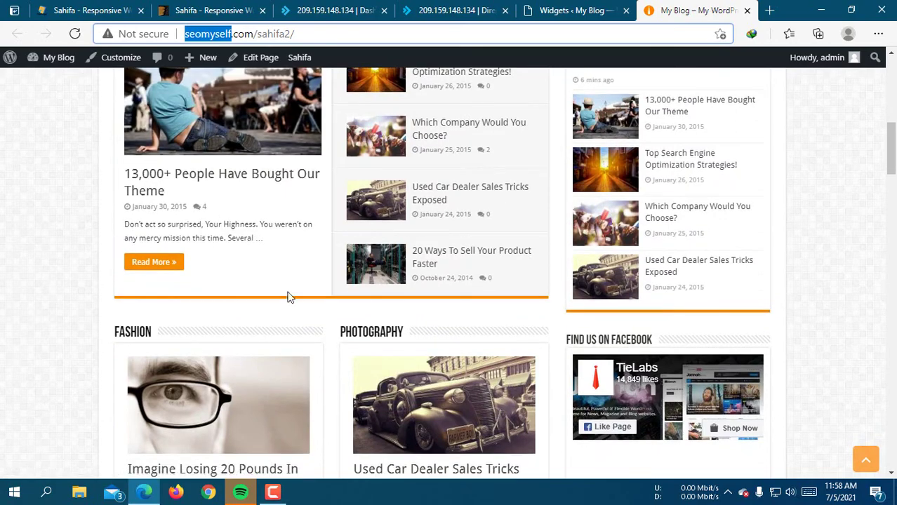
pyautogui.scroll(-7, 346, 280)
pyautogui.scroll(10, 345, 281)
pyautogui.scroll(-10, 345, 281)
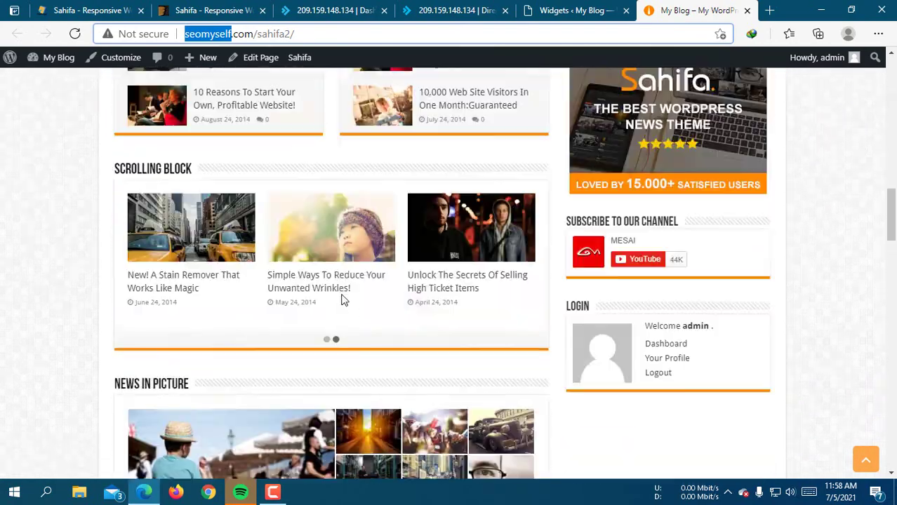
pyautogui.scroll(-5, 377, 295)
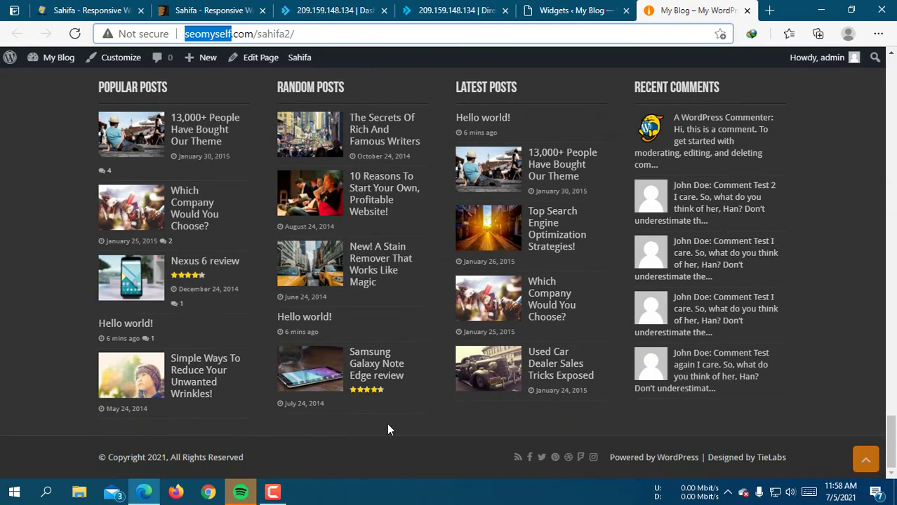
pyautogui.scroll(10, 394, 415)
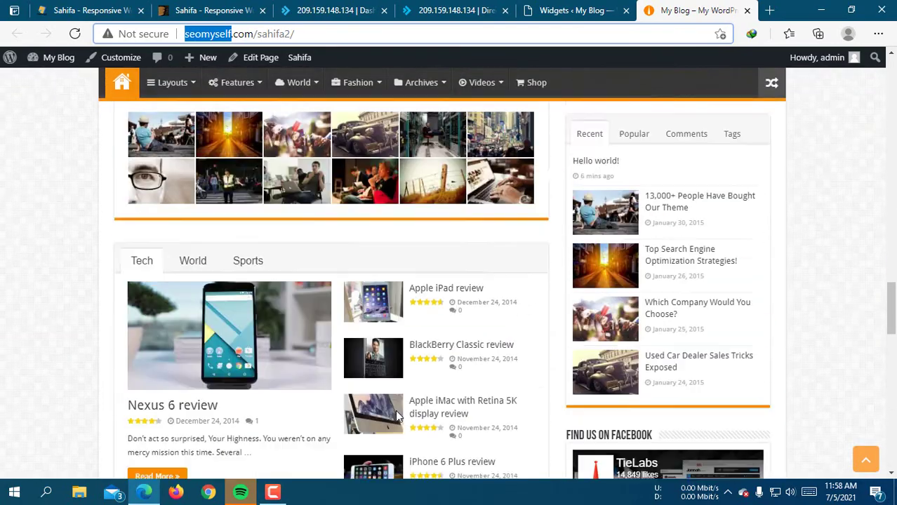
pyautogui.scroll(-3, 188, 169)
pyautogui.scroll(1, 189, 169)
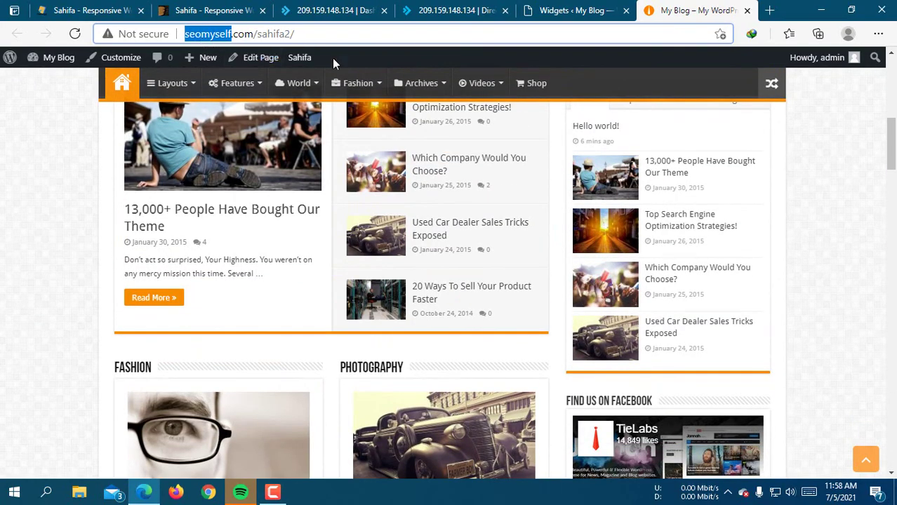
pyautogui.scroll(10, 312, 310)
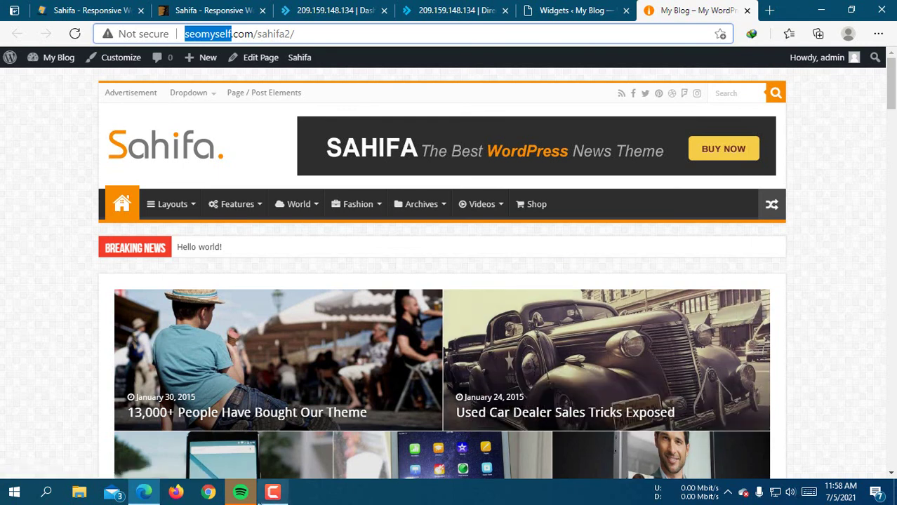
pyautogui.click(276, 496)
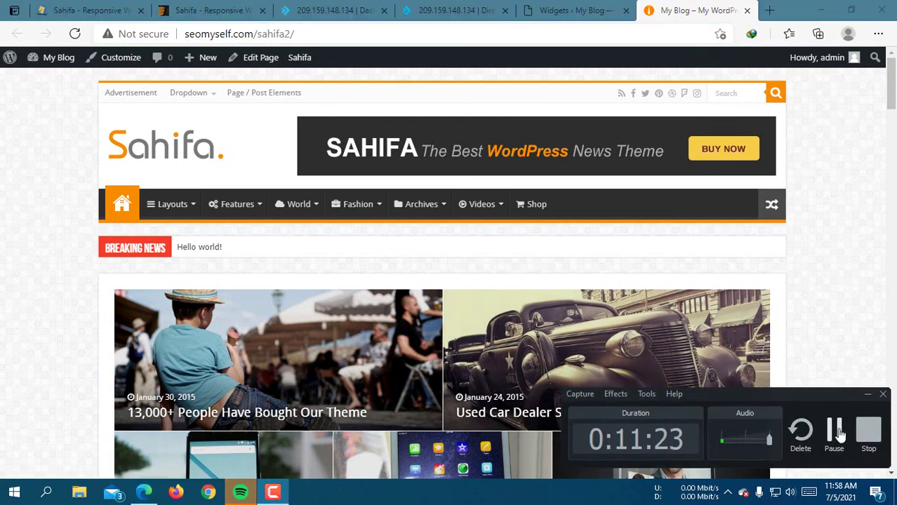